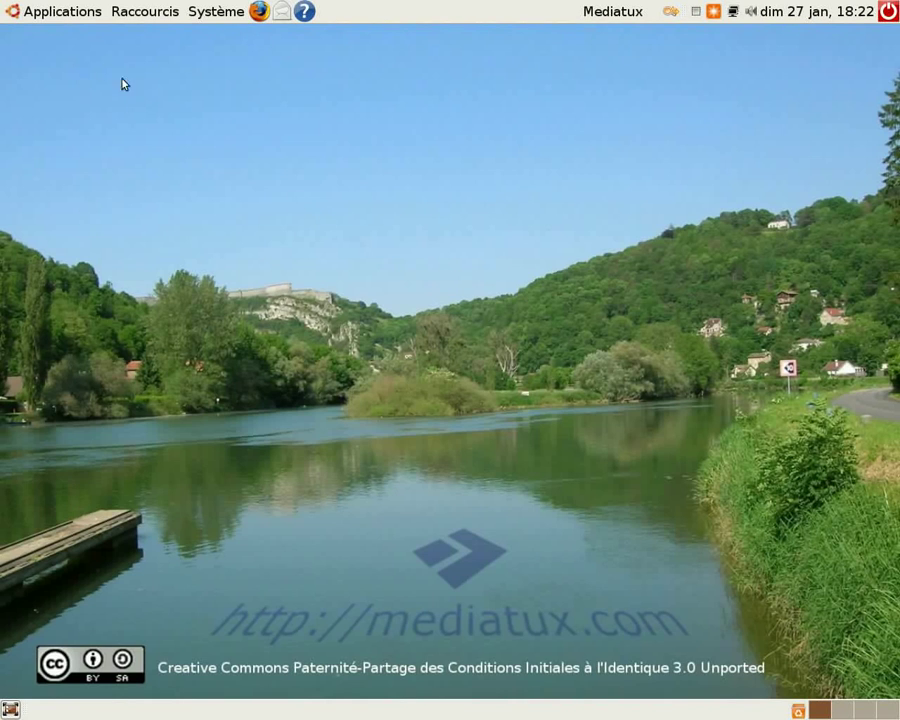
# Step: Look through the desktop's application categories, including the Graphisme programs
pyautogui.click(56, 20)
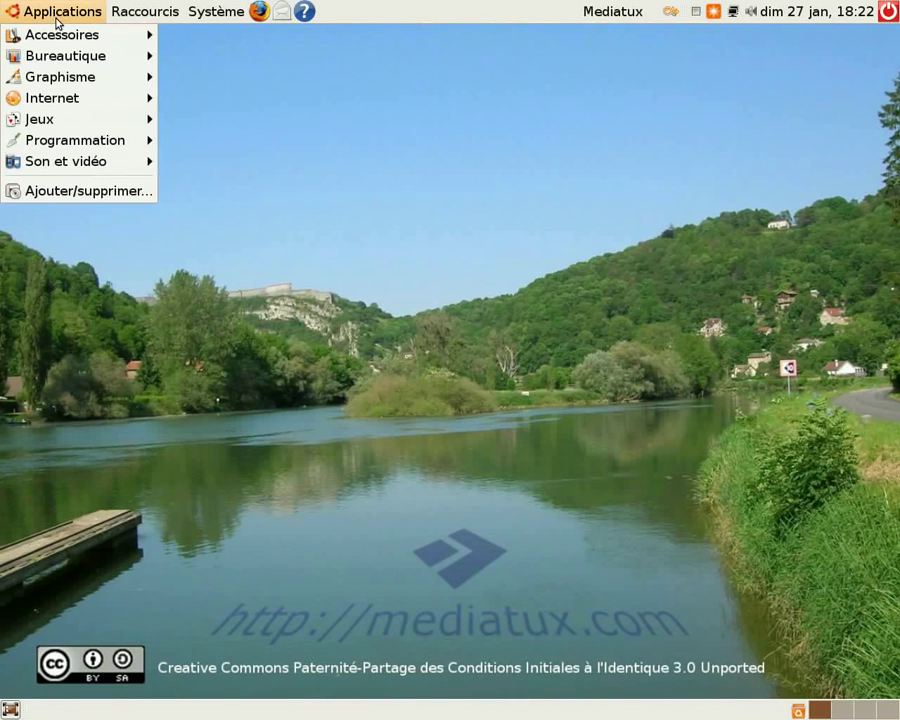
pyautogui.moveTo(149, 17)
pyautogui.moveTo(63, 18)
pyautogui.moveTo(60, 60)
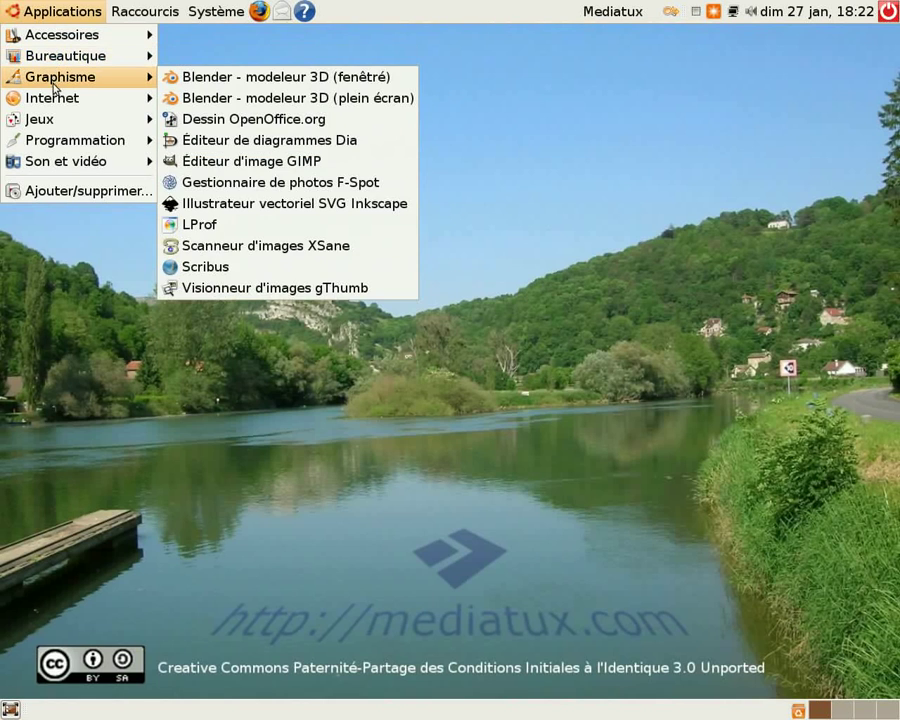
pyautogui.moveTo(50, 103)
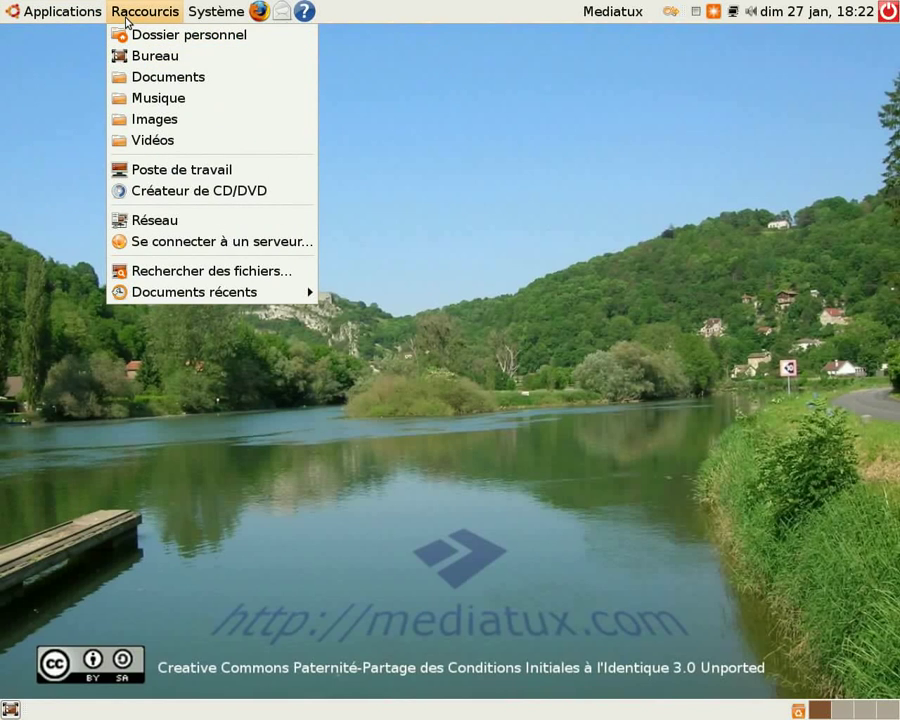
# Step: Open the Créateur de CD/DVD folder and the personal folder in turn, closing each window after viewing it
pyautogui.click(148, 190)
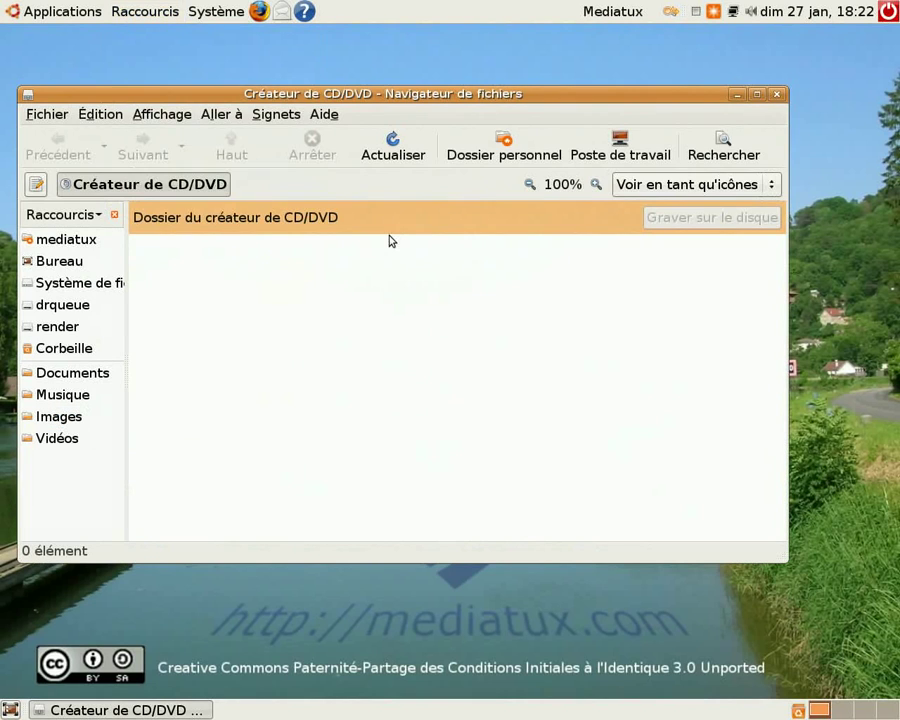
pyautogui.click(776, 94)
pyautogui.click(152, 16)
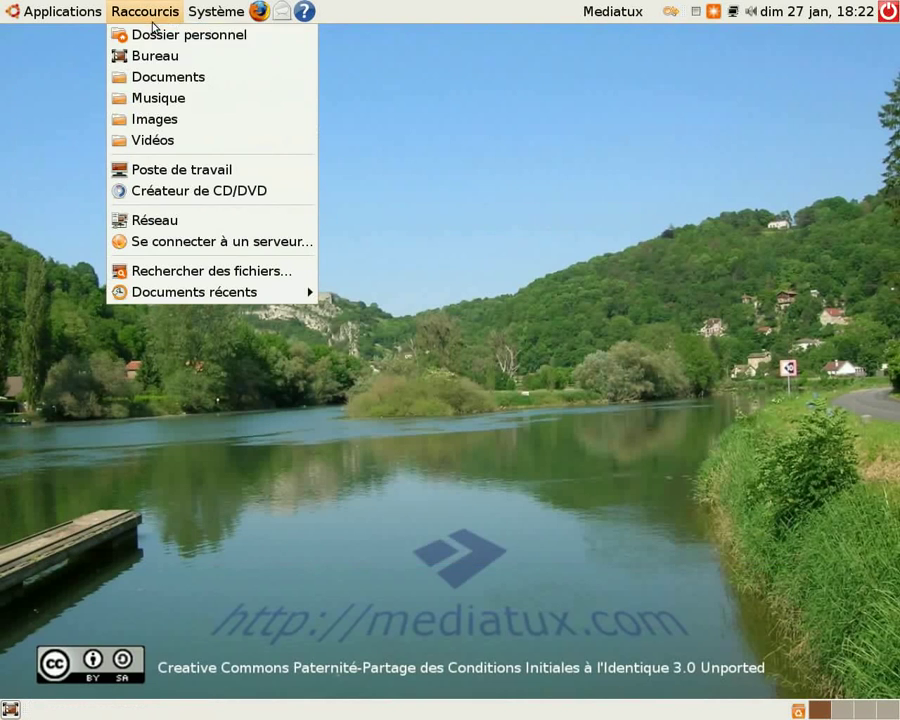
pyautogui.click(160, 35)
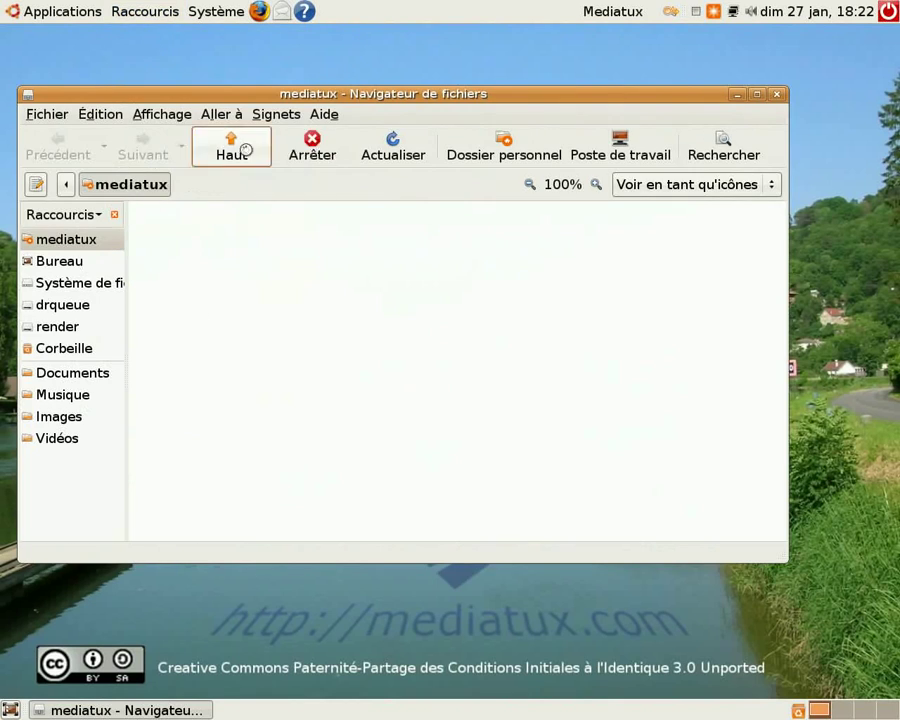
pyautogui.click(776, 94)
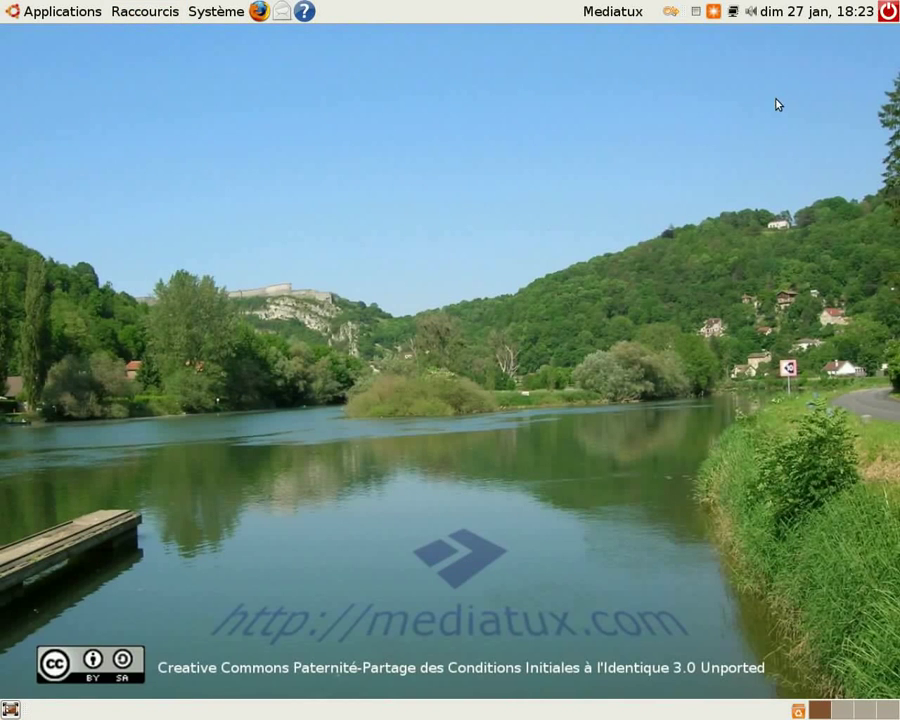
# Step: Try the Glider and Mist themes in the desktop's appearance preferences and return to the Human theme
pyautogui.click(230, 16)
pyautogui.moveTo(236, 36)
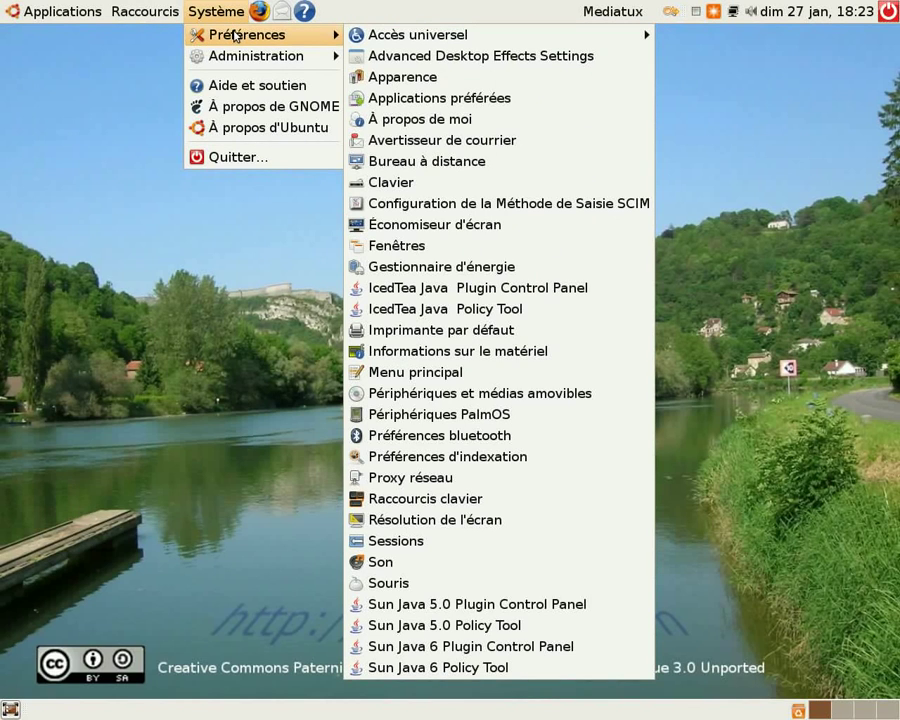
pyautogui.click(405, 87)
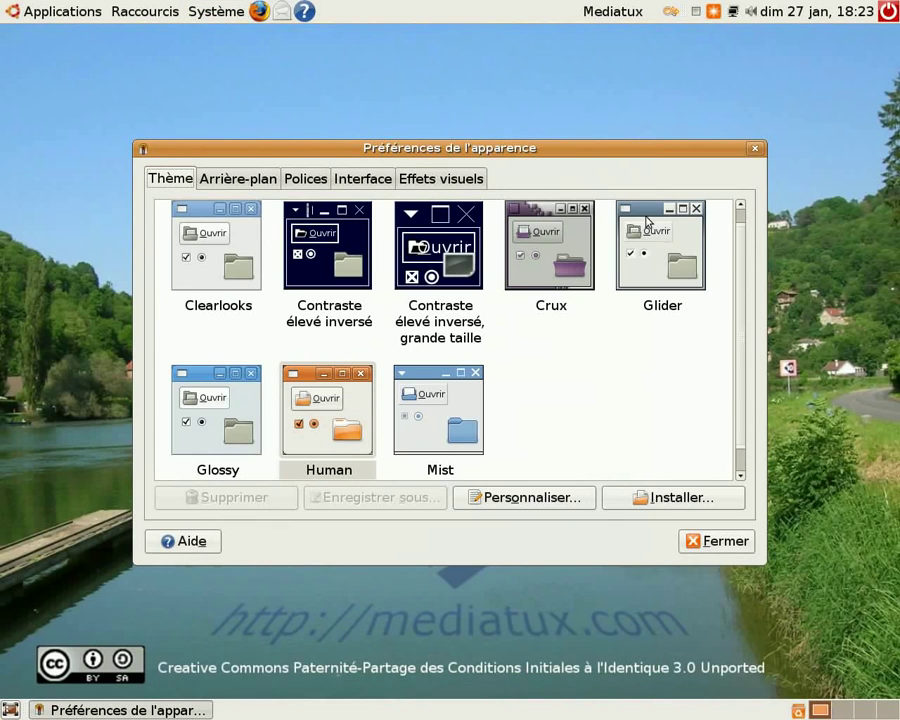
pyautogui.click(700, 252)
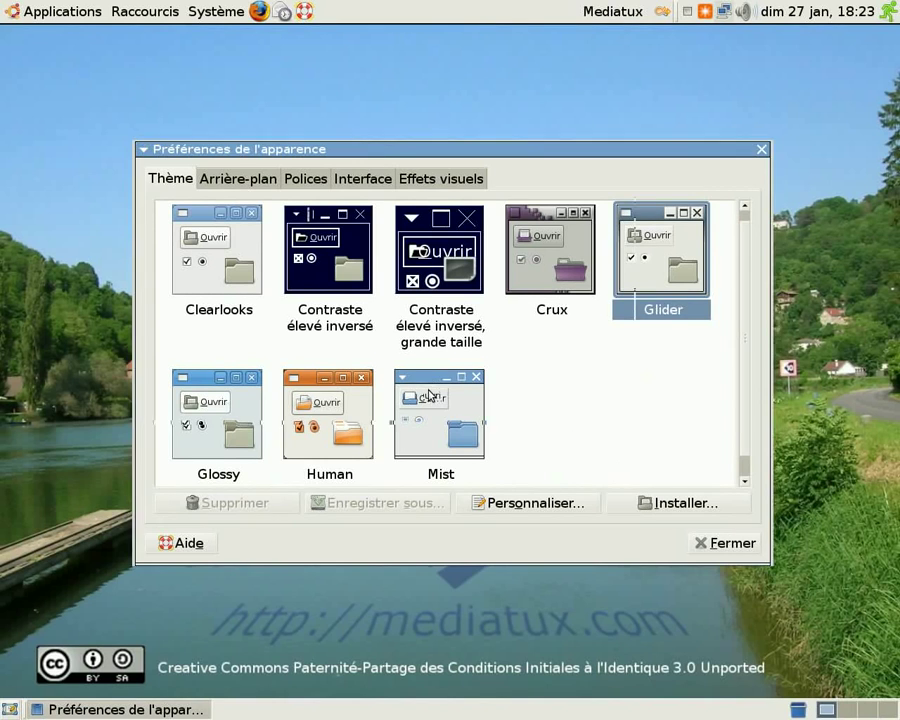
pyautogui.click(428, 394)
pyautogui.click(310, 380)
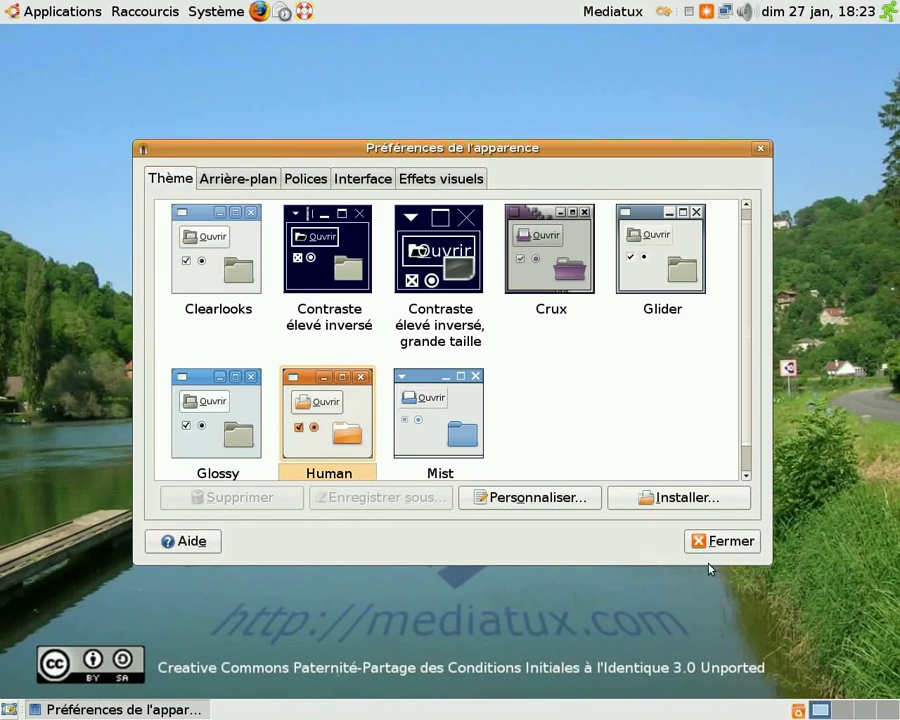
pyautogui.click(731, 541)
# Step: Look through the Système entries, including Administration and Quitter, without choosing any
pyautogui.click(220, 13)
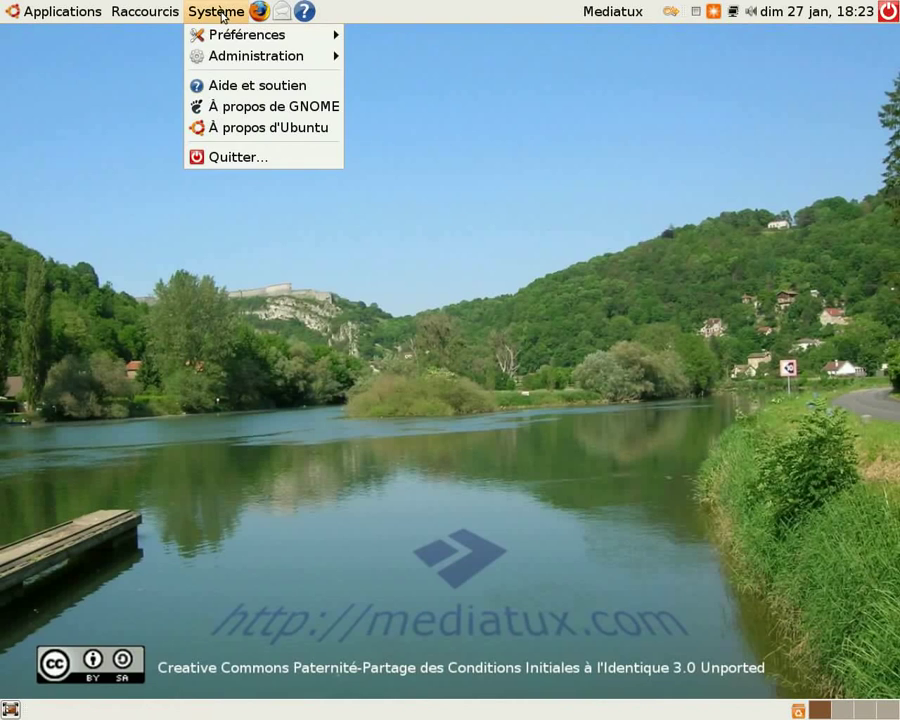
pyautogui.moveTo(230, 66)
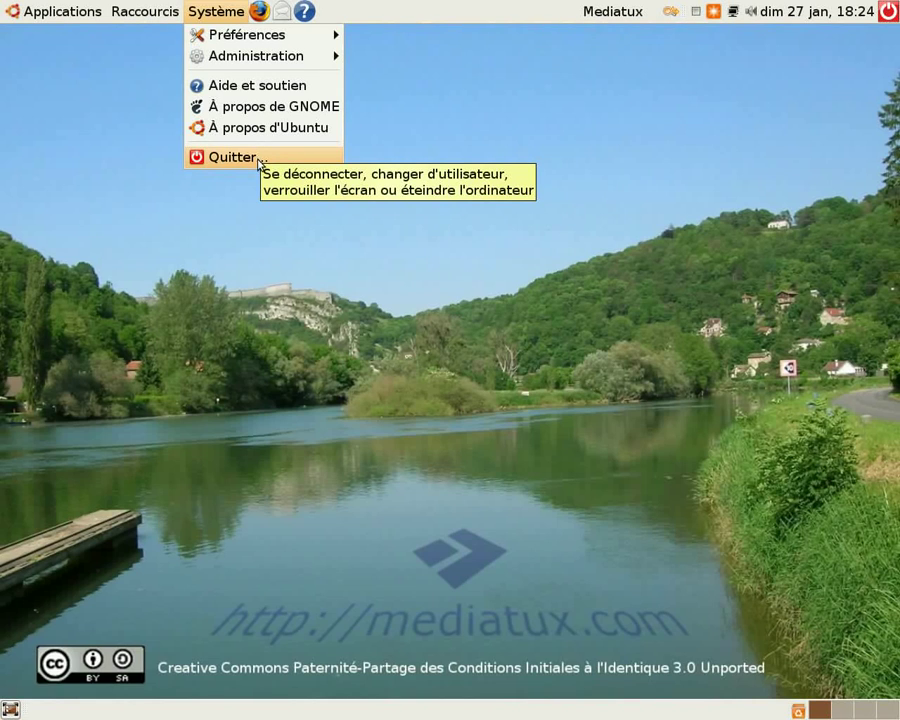
pyautogui.click(390, 96)
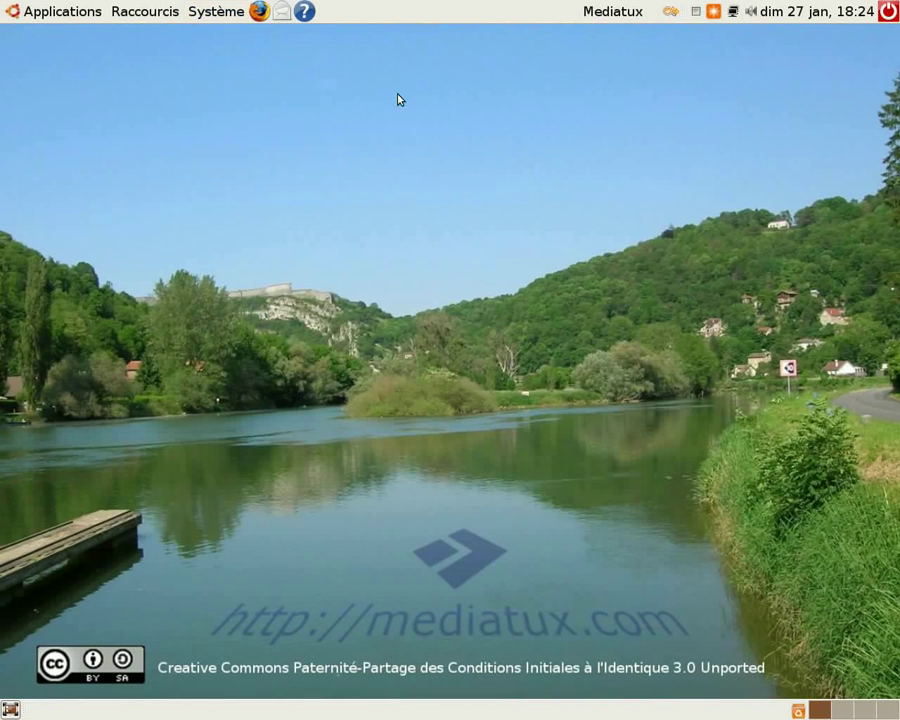
# Step: Launch Firefox from its panel shortcut, view its start page and close the browser
pyautogui.click(258, 13)
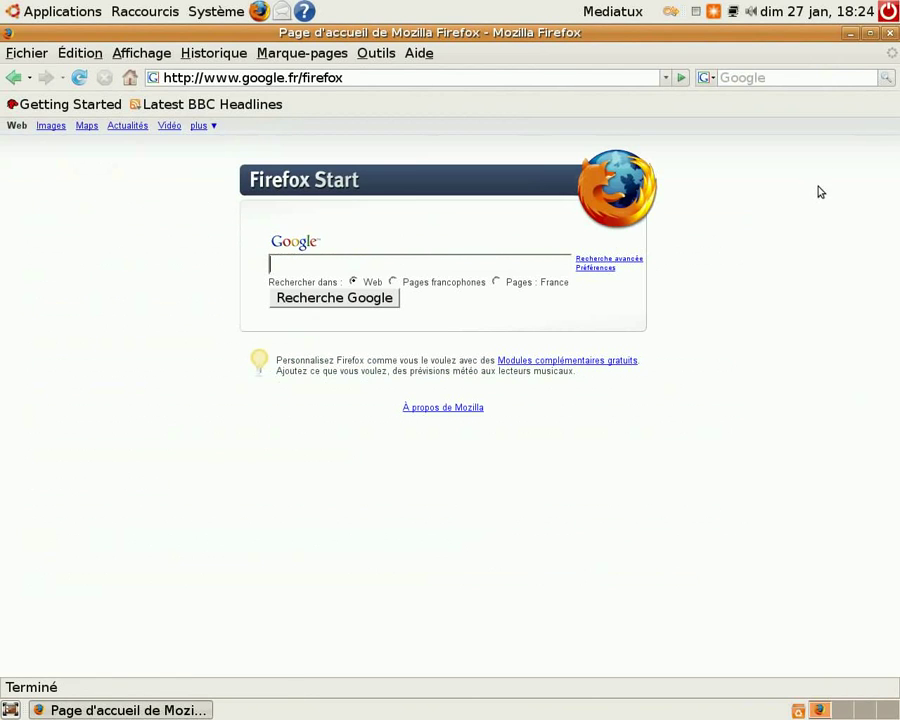
pyautogui.click(893, 34)
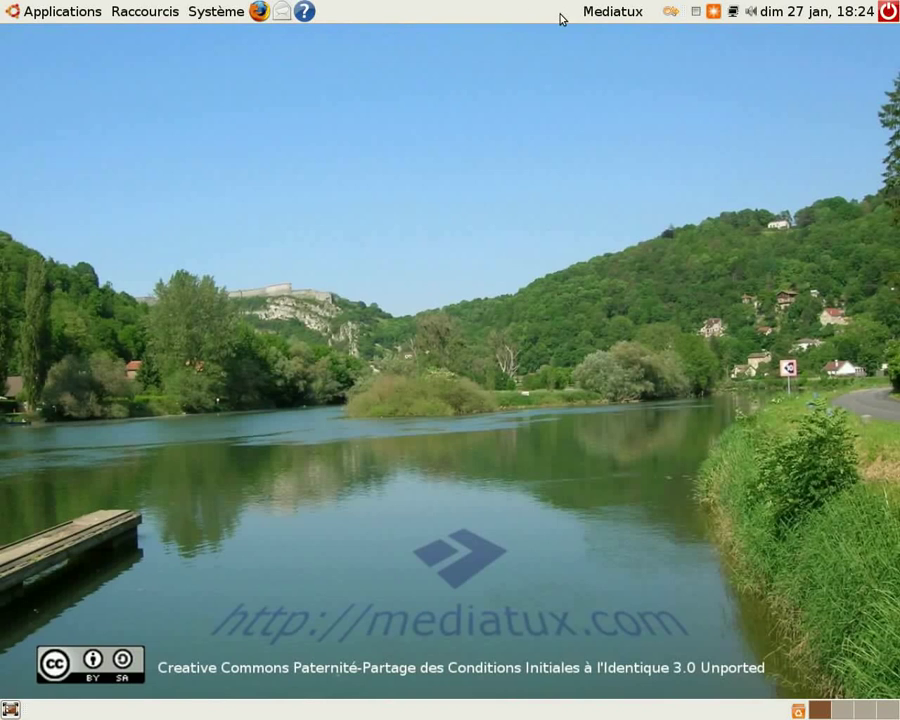
# Step: Add the system monitor applet to the free area of the main desktop panel
pyautogui.rightClick(350, 17)
pyautogui.click(395, 28)
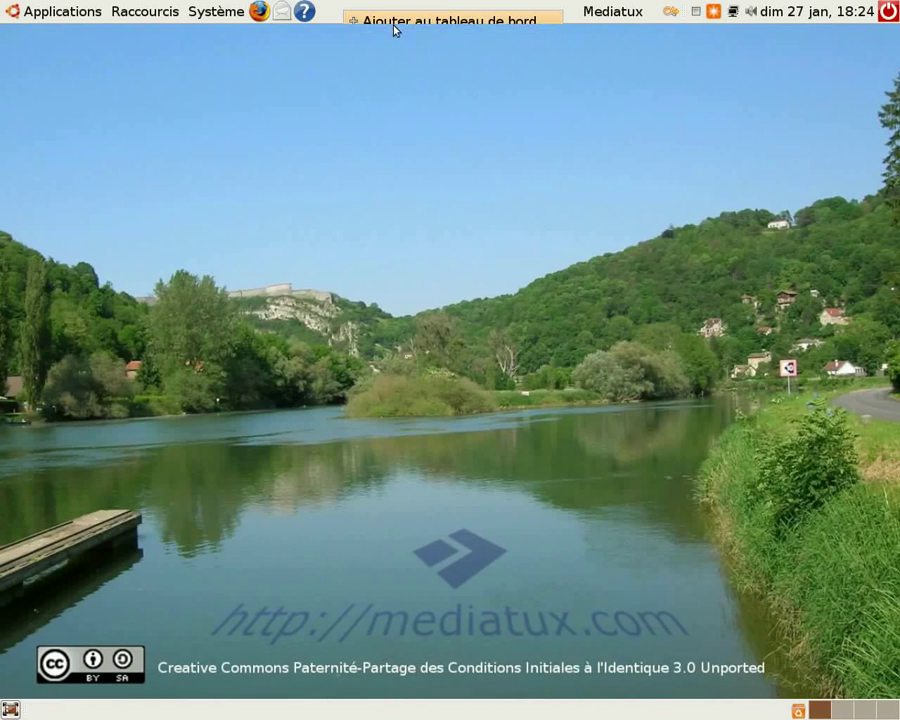
pyautogui.moveTo(801, 290); pyautogui.dragTo(797, 432)
pyautogui.doubleClick(330, 290)
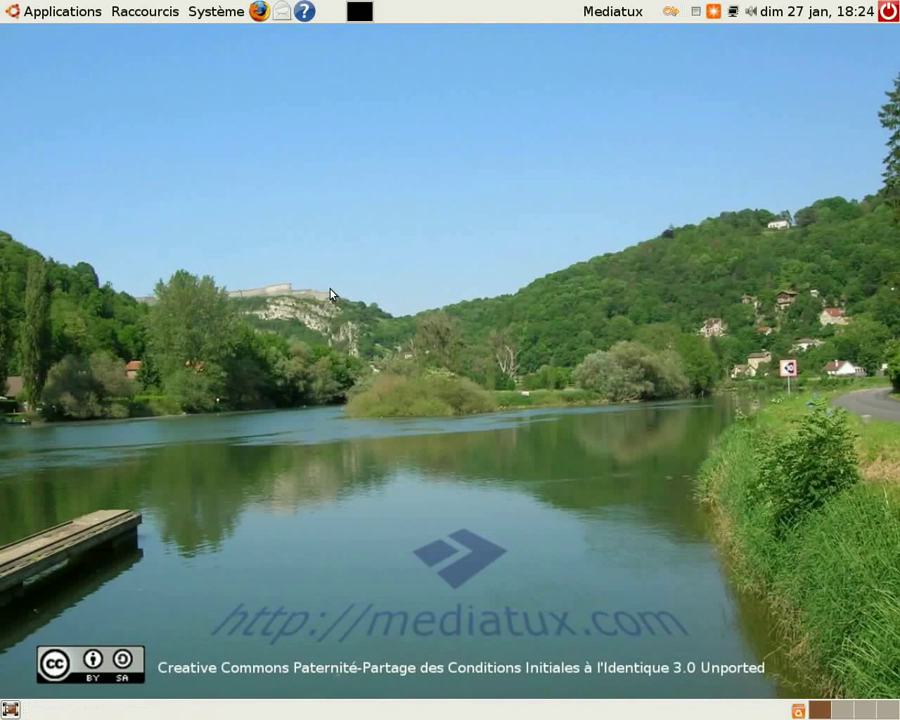
# Step: Enable monitoring of Réseau in the system monitor applet's preferences
pyautogui.moveTo(370, 21)
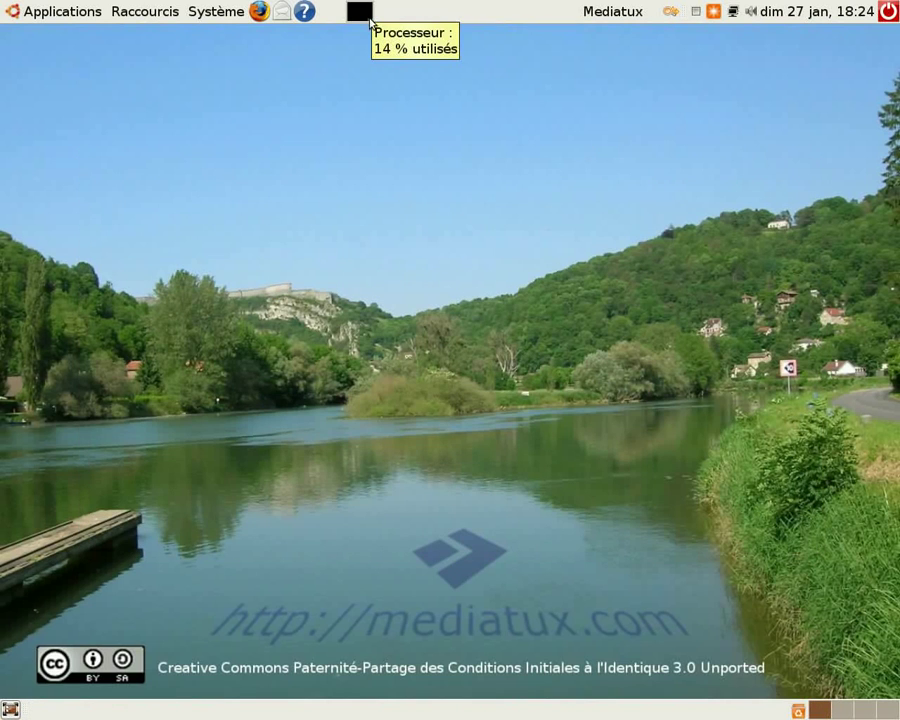
pyautogui.rightClick(370, 21)
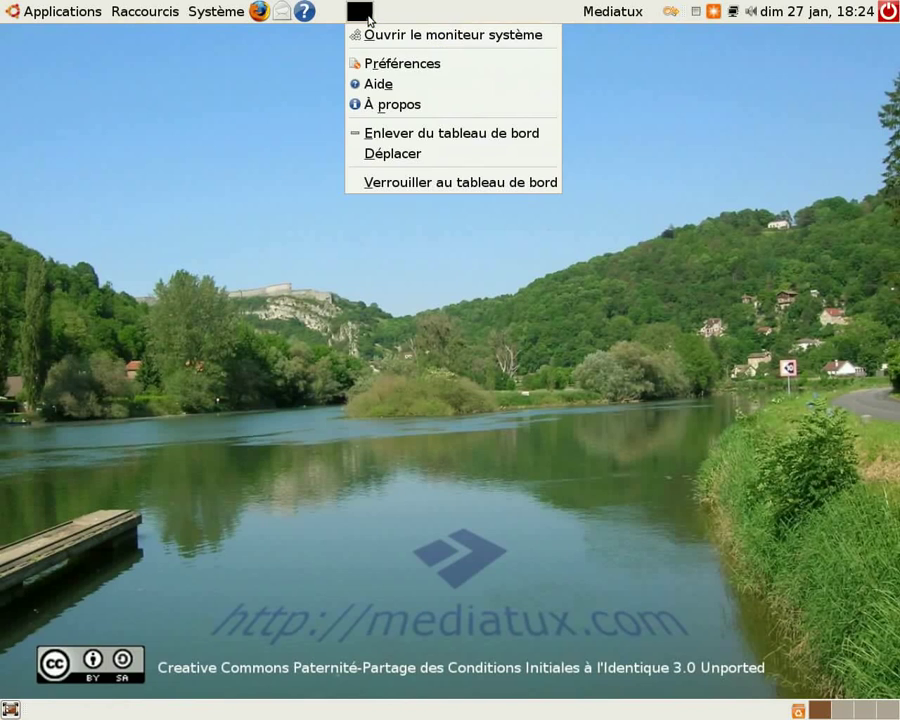
pyautogui.click(403, 64)
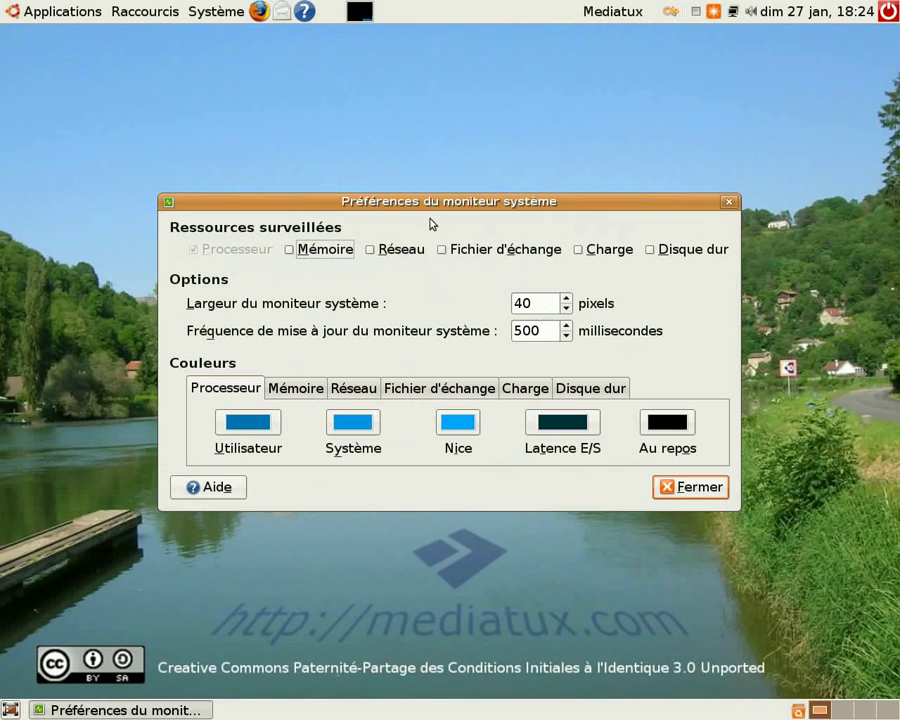
pyautogui.click(380, 254)
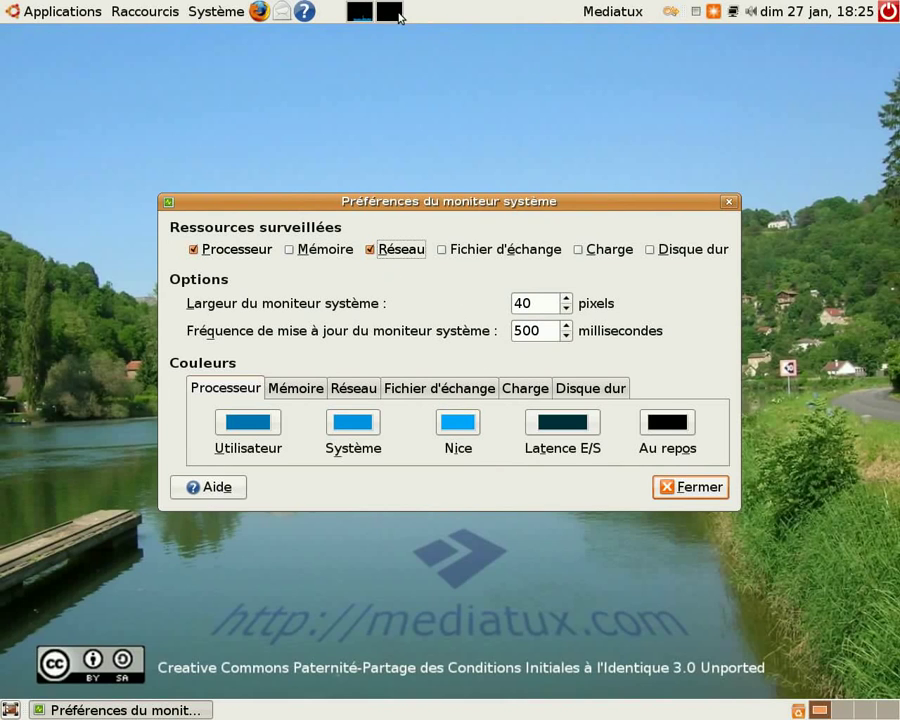
# Step: Increase the system monitor's width in pixels and close its preferences
pyautogui.click(567, 298)
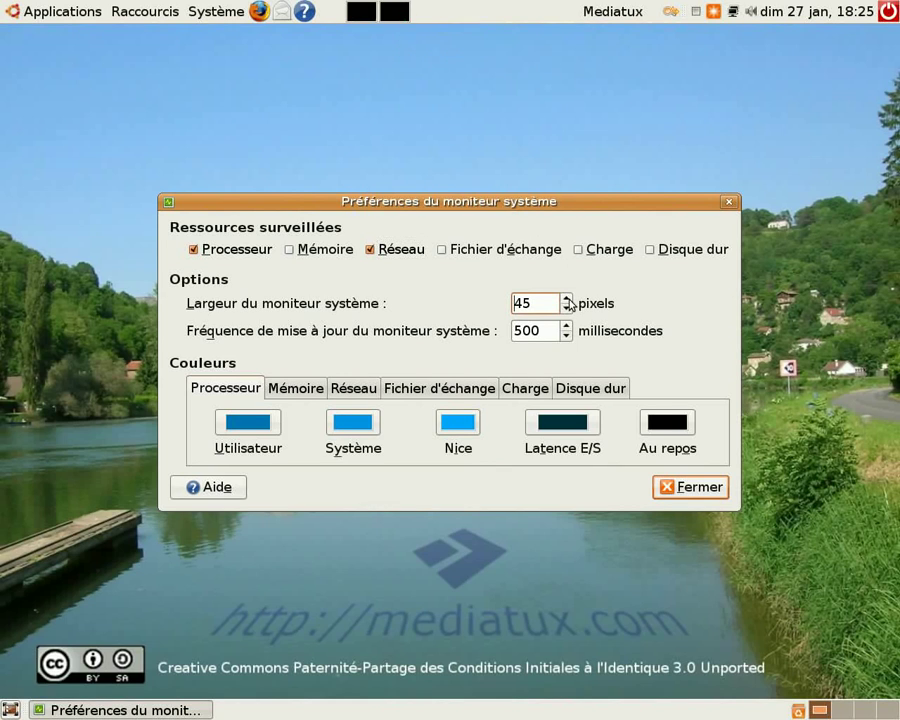
pyautogui.click(567, 298)
pyautogui.click(567, 298)
pyautogui.click(567, 298)
pyautogui.click(567, 298)
pyautogui.click(567, 298)
pyautogui.click(688, 487)
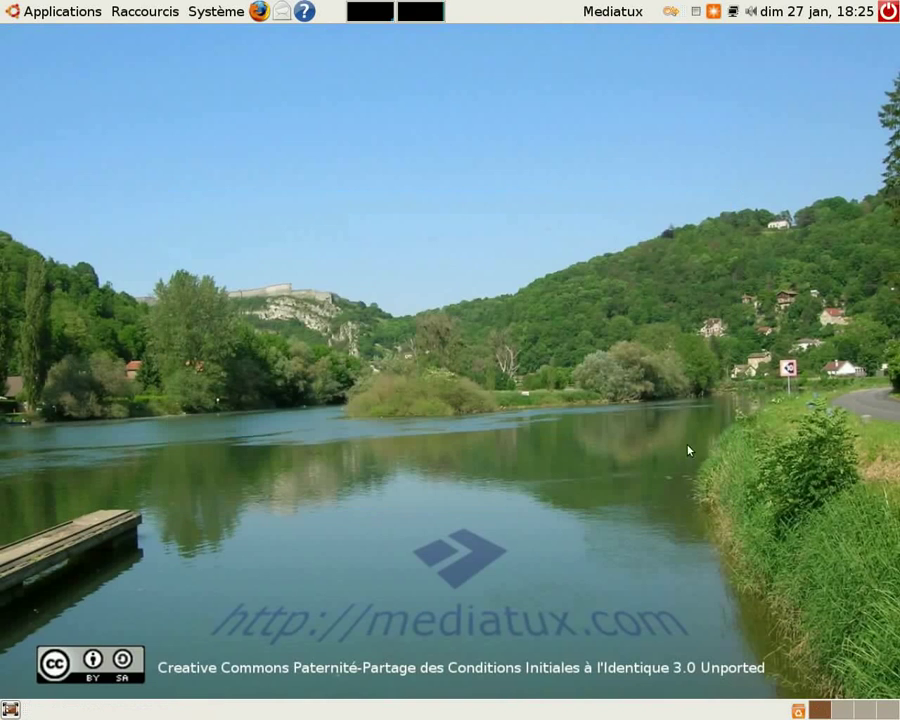
# Step: Remove the system monitor applet from the panel
pyautogui.rightClick(419, 18)
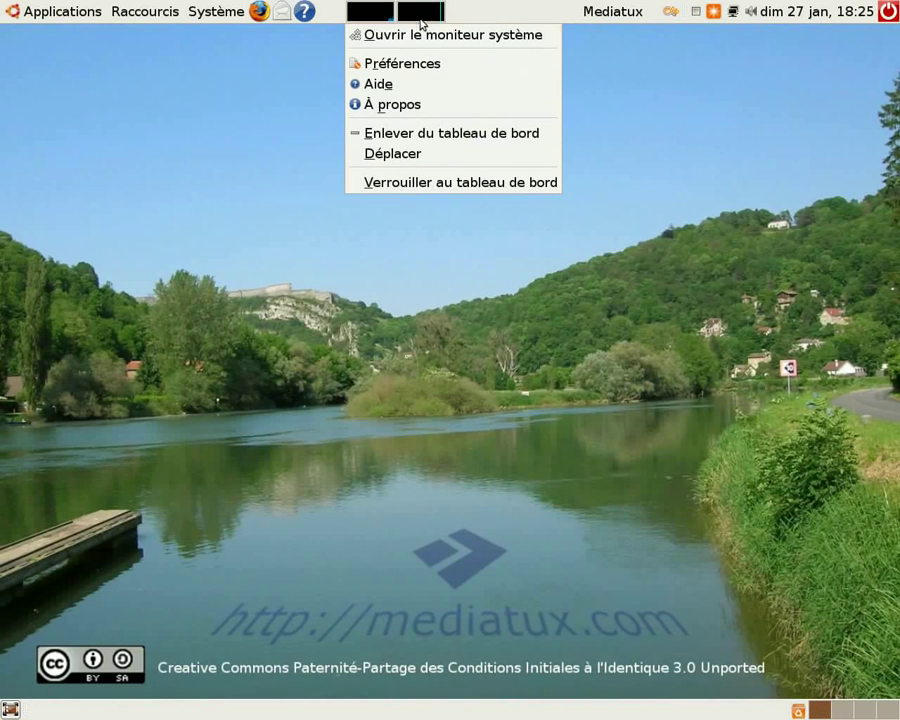
pyautogui.click(460, 134)
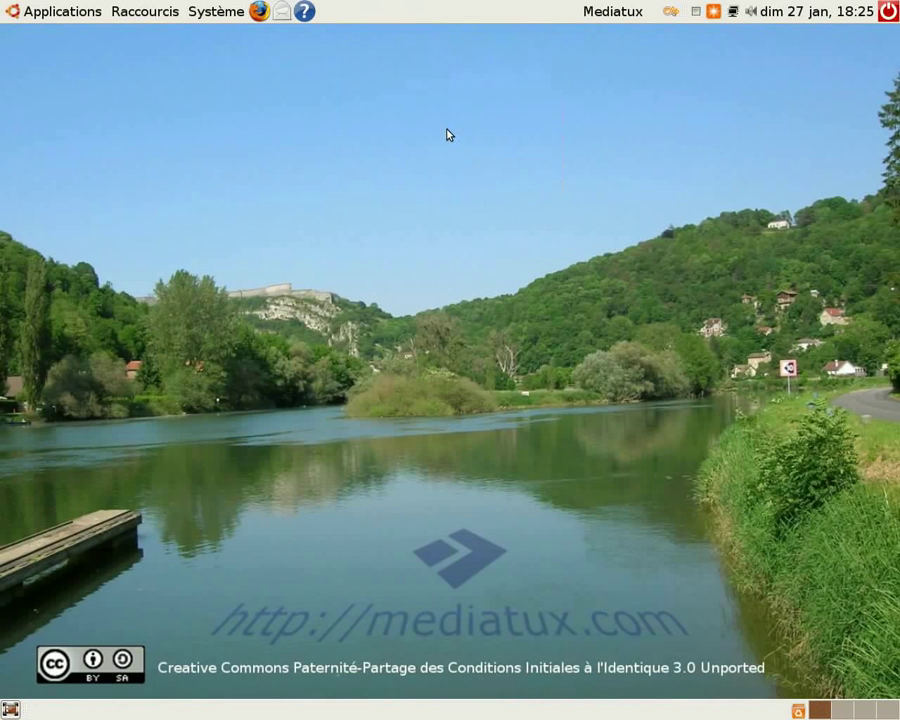
# Step: Add an application launcher for lecteur multimédia VLC, from the Son et vidéo category, to the main panel
pyautogui.rightClick(377, 16)
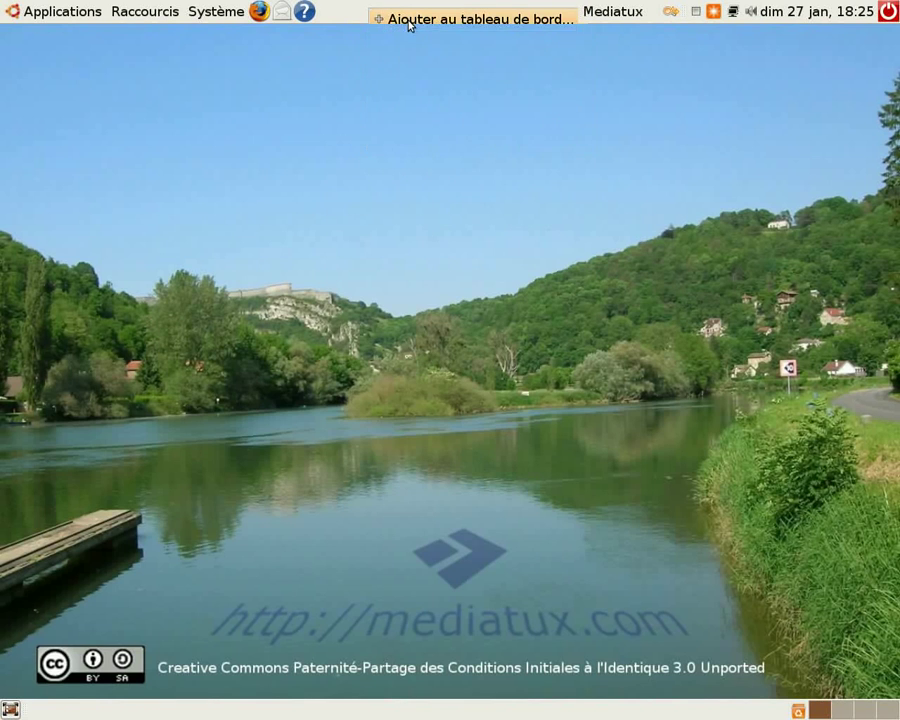
pyautogui.click(410, 20)
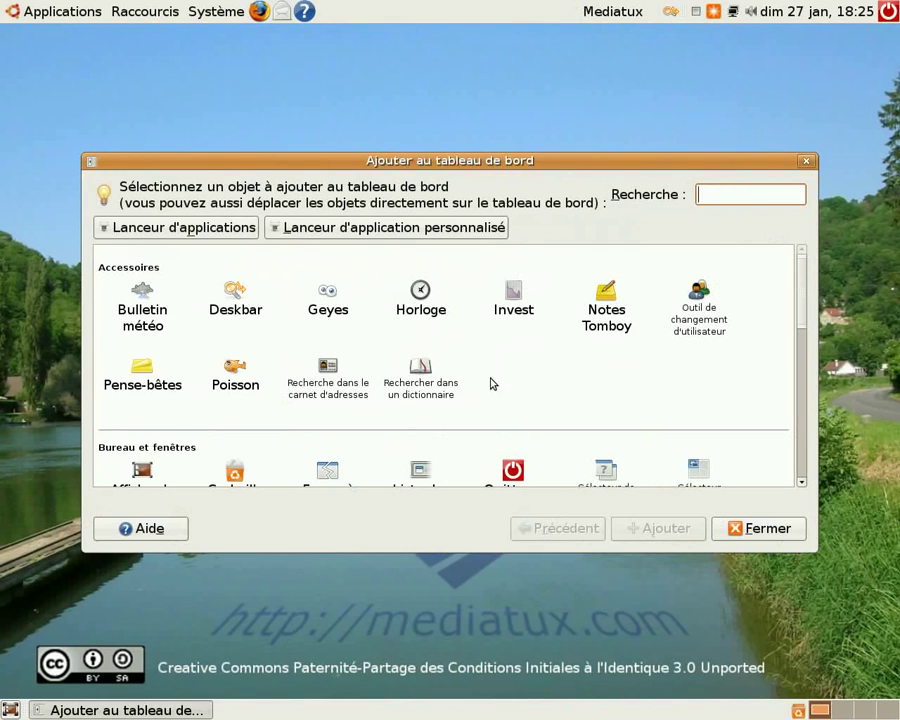
pyautogui.click(162, 234)
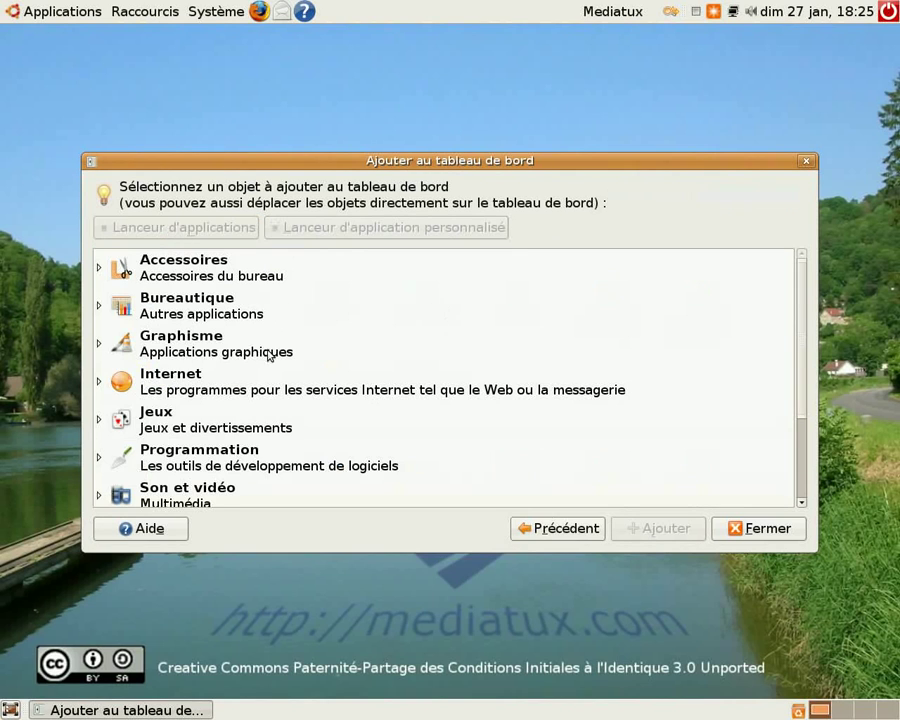
pyautogui.scroll(-3, 268, 357)
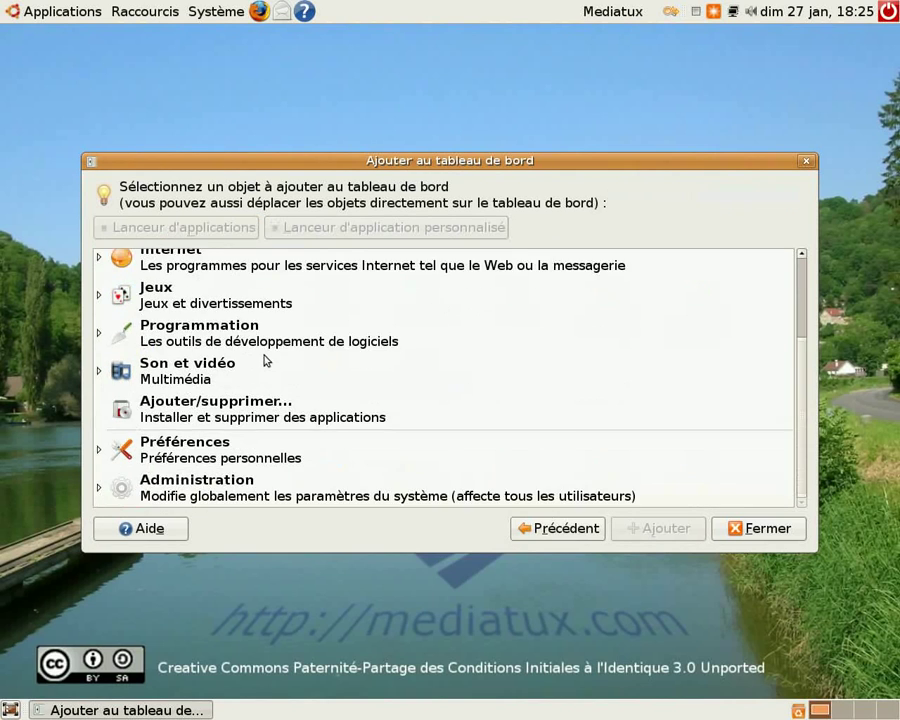
pyautogui.click(100, 371)
pyautogui.scroll(-10, 404, 342)
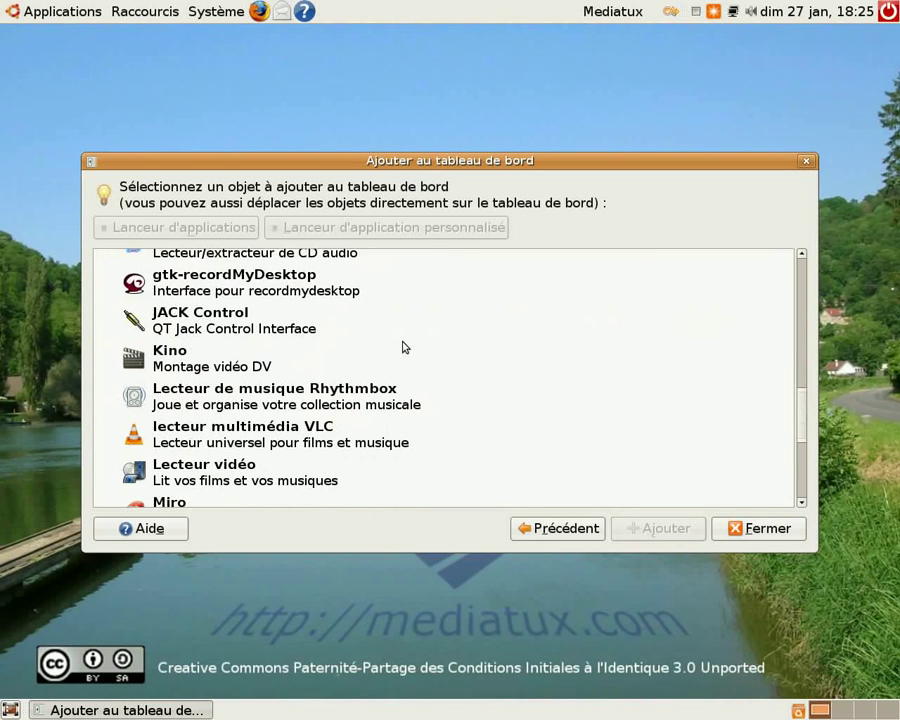
pyautogui.scroll(-2, 404, 347)
pyautogui.click(176, 330)
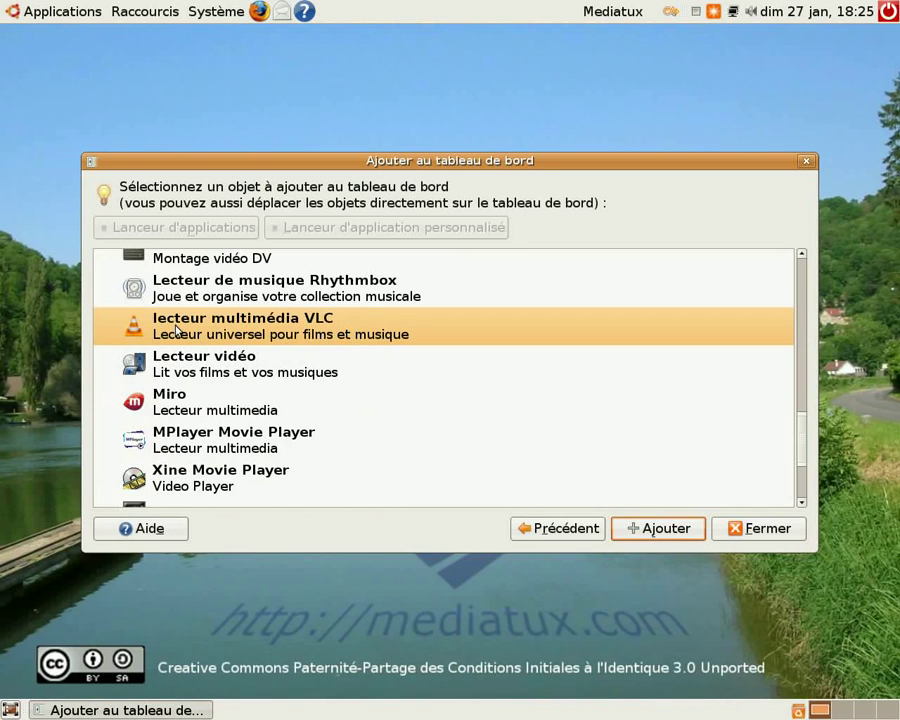
pyautogui.click(657, 537)
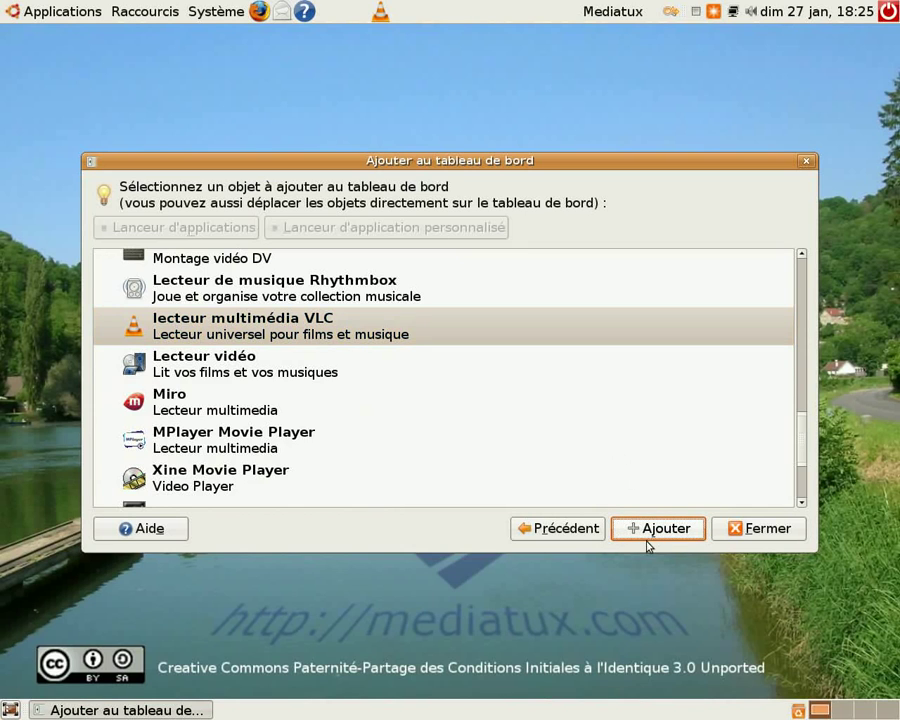
pyautogui.click(757, 530)
# Step: Test the new panel launcher by starting VLC and closing its window
pyautogui.click(385, 14)
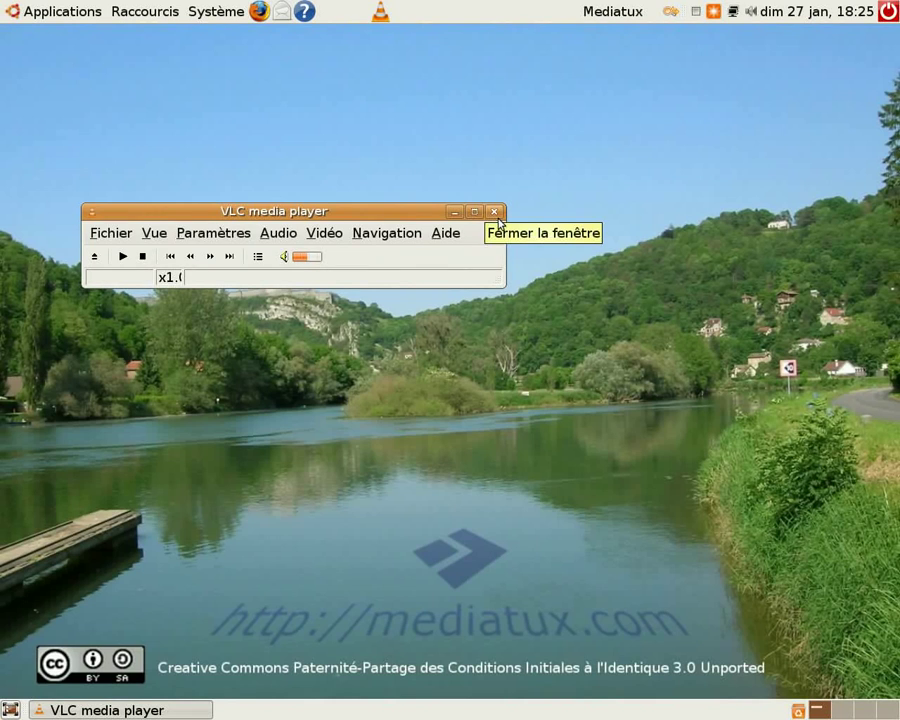
pyautogui.click(494, 214)
# Step: Remove the VLC launcher from the main panel
pyautogui.rightClick(380, 12)
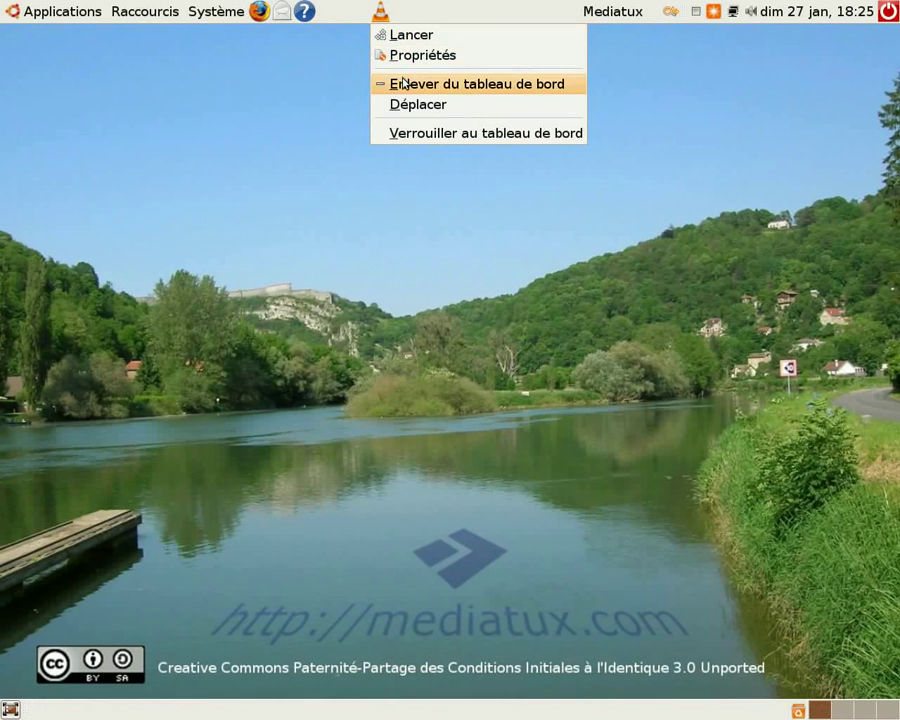
pyautogui.click(404, 83)
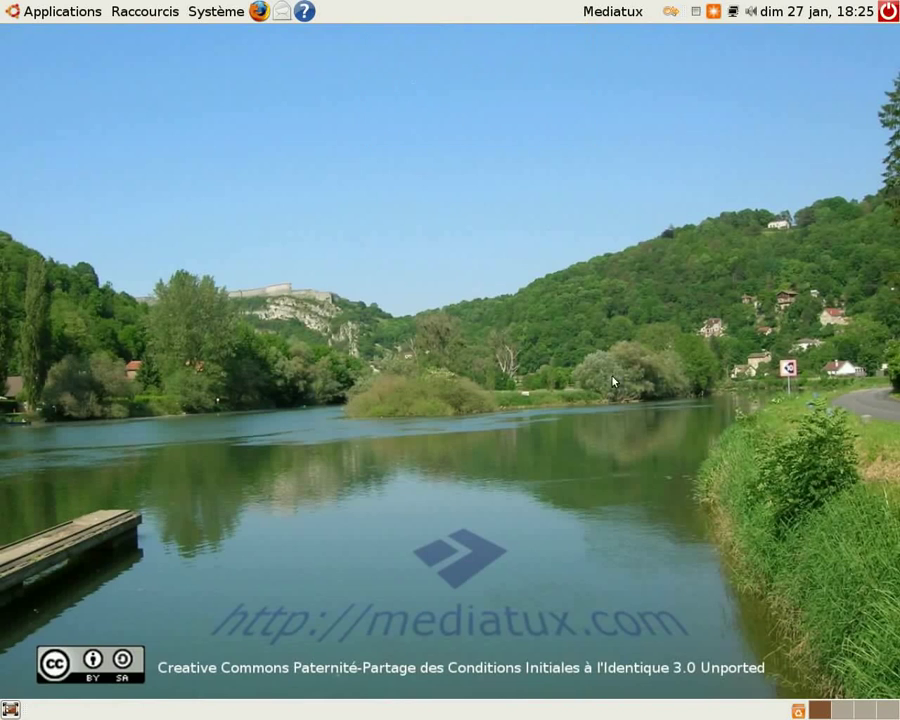
# Step: View the accounts offered by the panel's user switcher and close its list
pyautogui.click(609, 19)
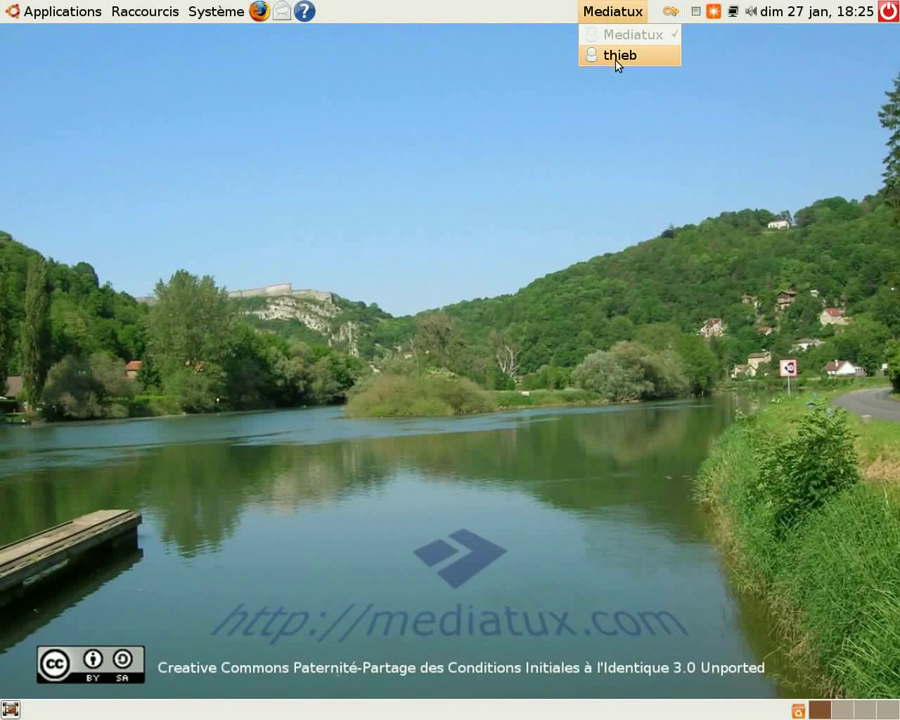
pyautogui.click(617, 20)
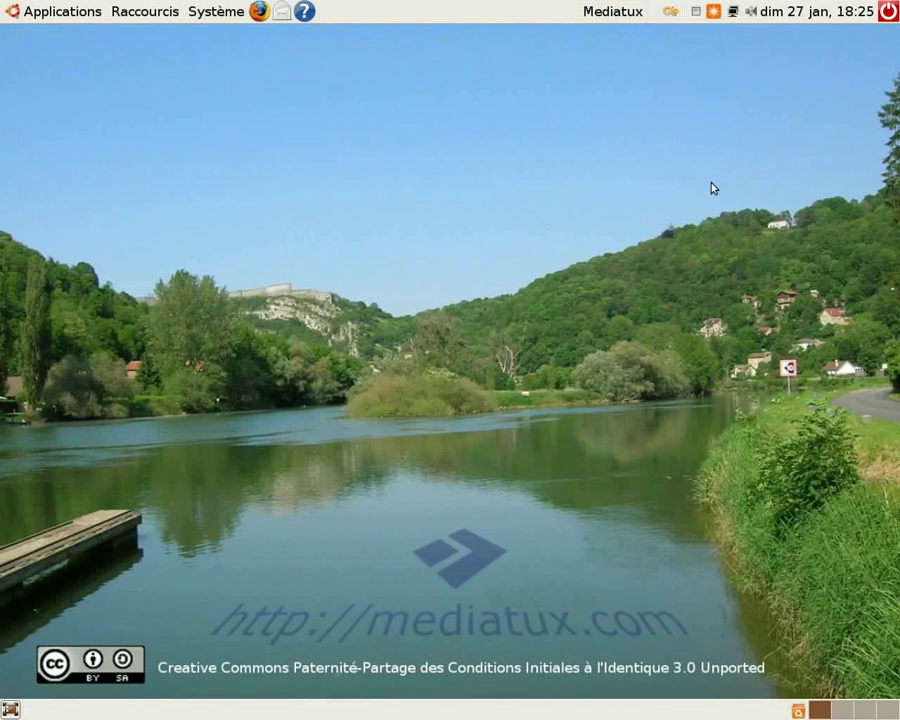
# Step: Search for "image" in the Deskbar Applet, look through the result categories and close the window
pyautogui.click(673, 17)
pyautogui.moveTo(313, 34); pyautogui.dragTo(289, 120)
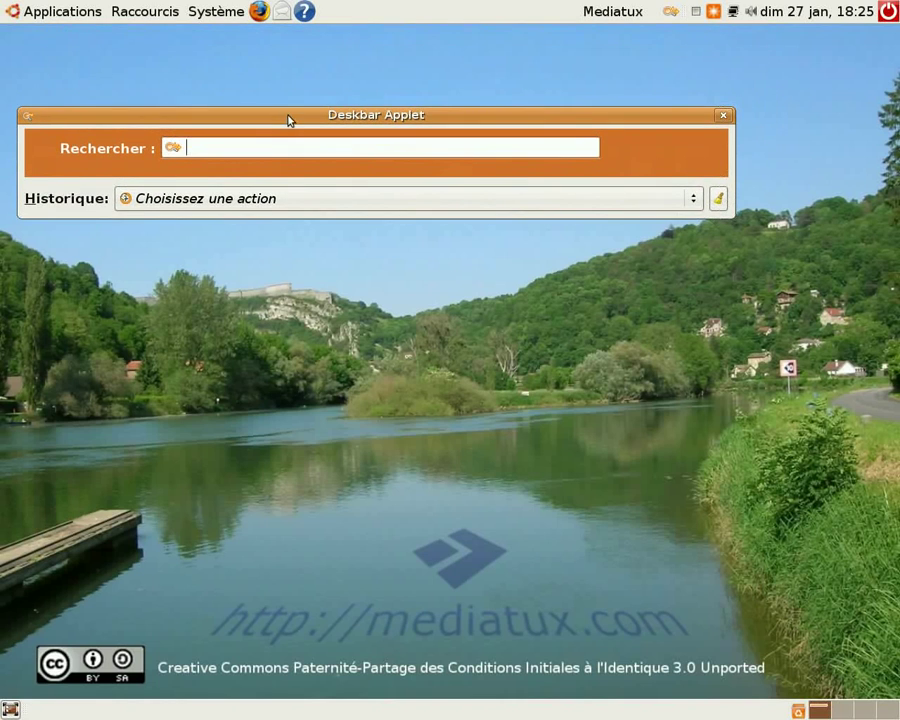
pyautogui.write('ima')
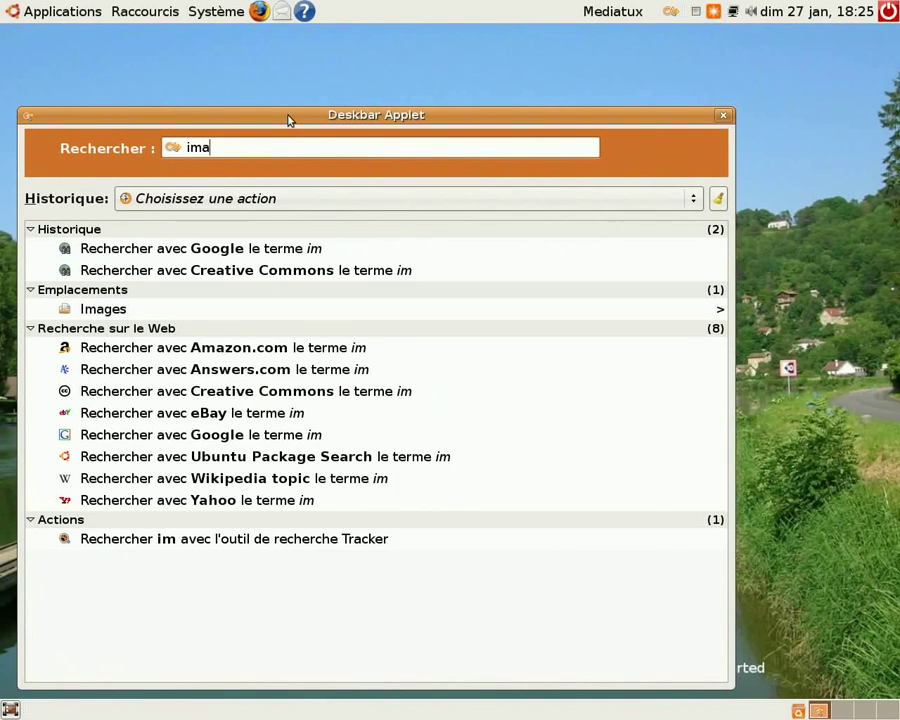
pyautogui.write('ge')
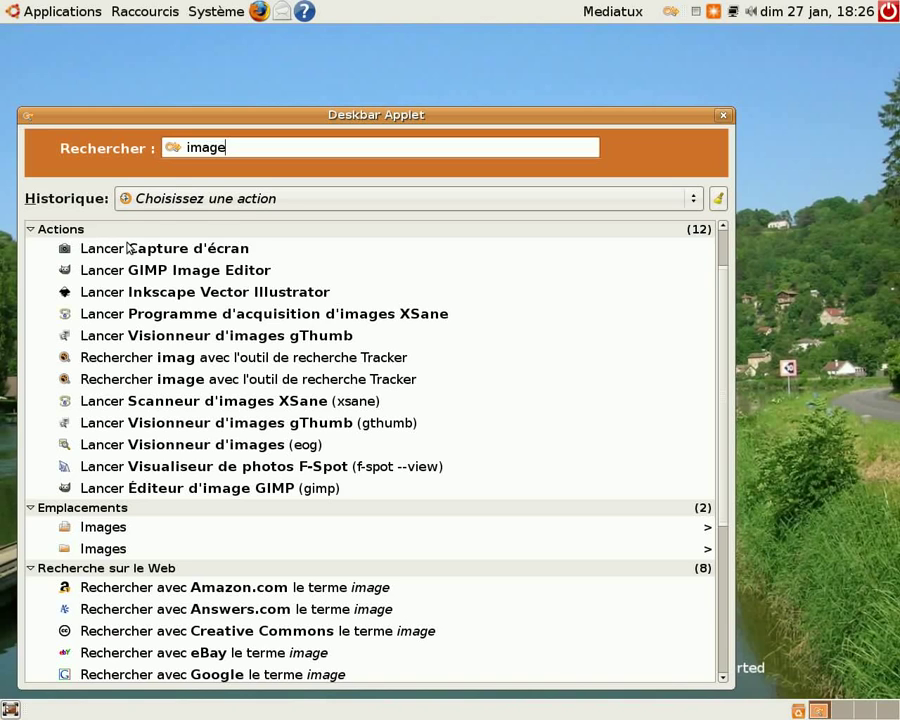
pyautogui.scroll(-5, 268, 540)
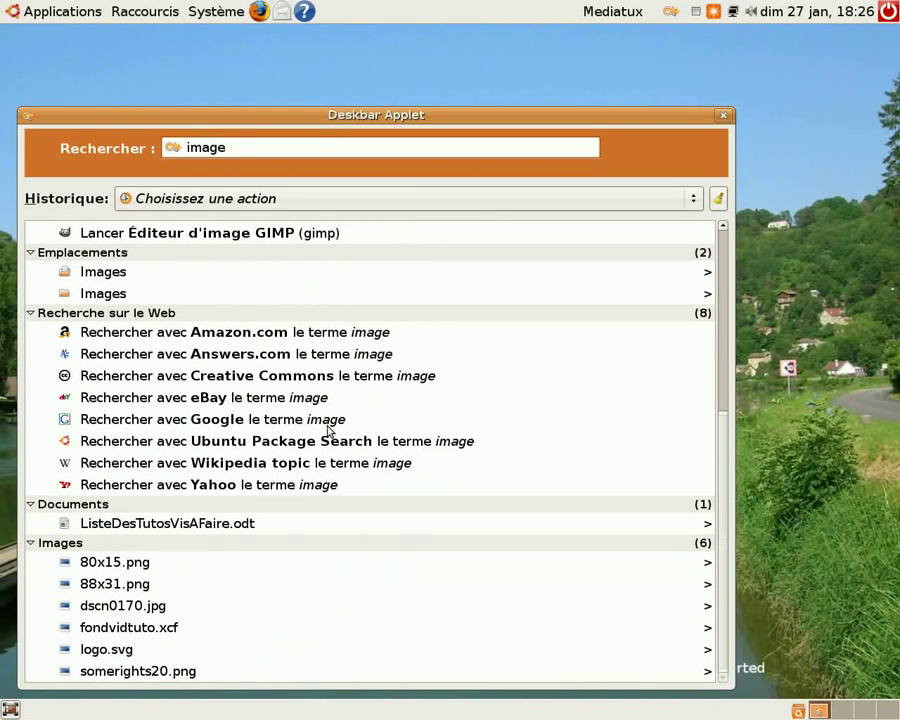
pyautogui.click(725, 116)
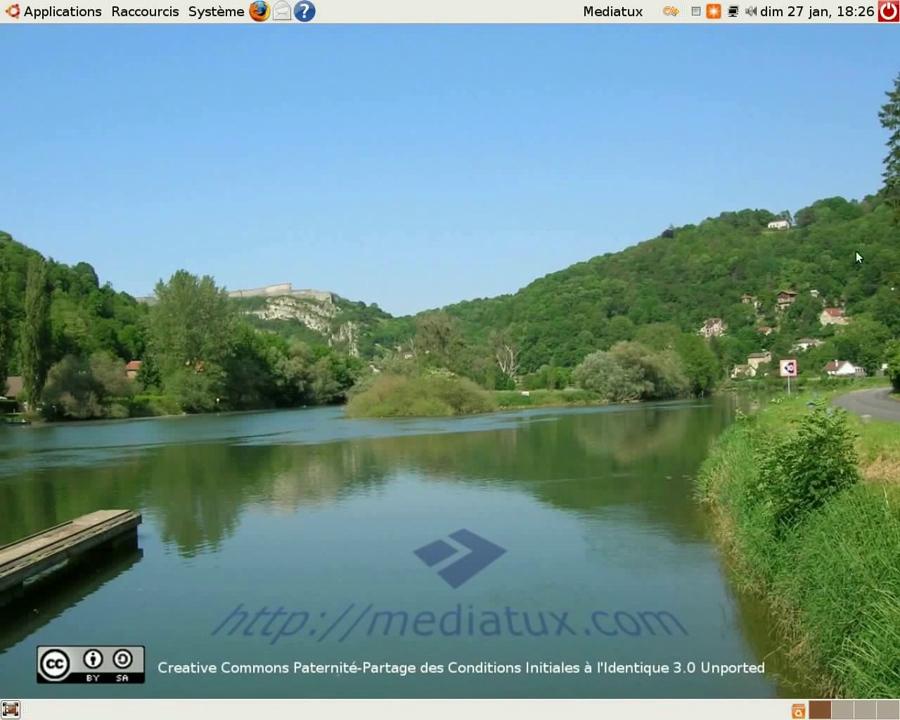
# Step: Review the available updates in Gestionnaire de mises à jour and close it without installing them
pyautogui.moveTo(718, 19)
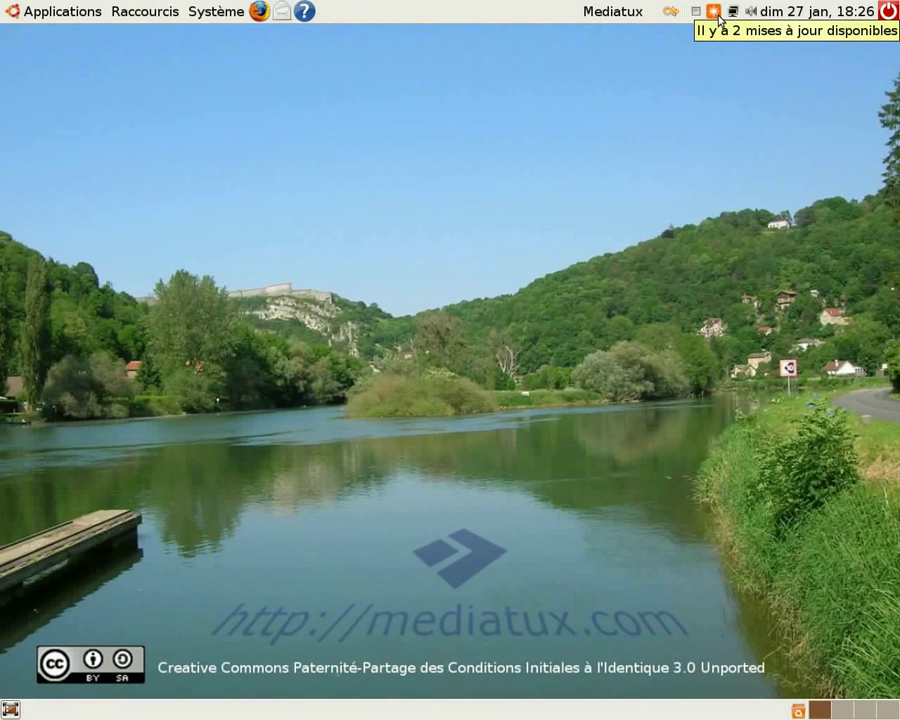
pyautogui.click(716, 15)
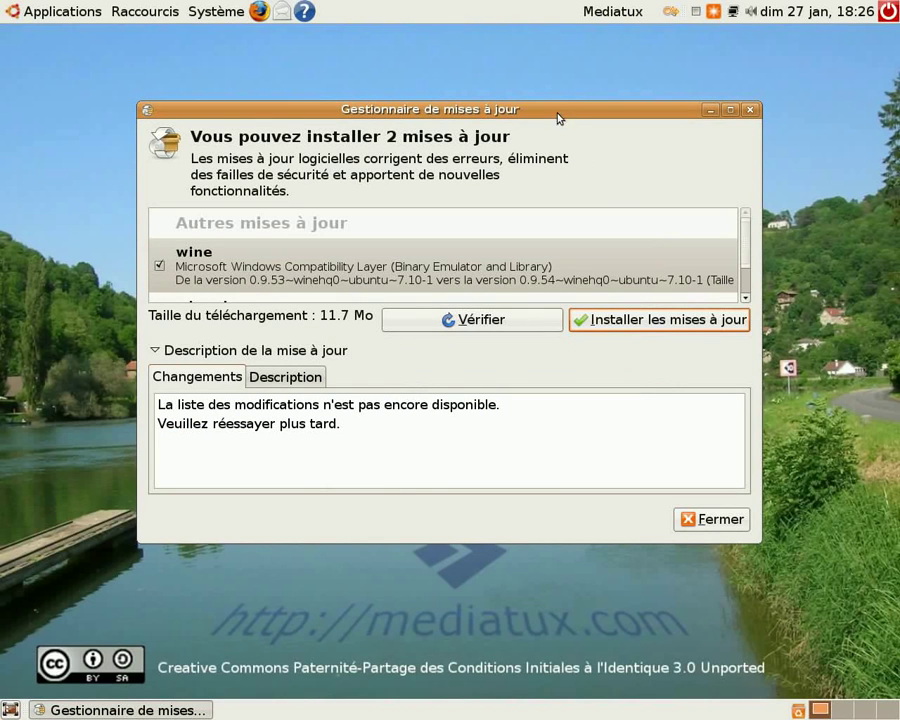
pyautogui.moveTo(561, 104); pyautogui.dragTo(561, 55)
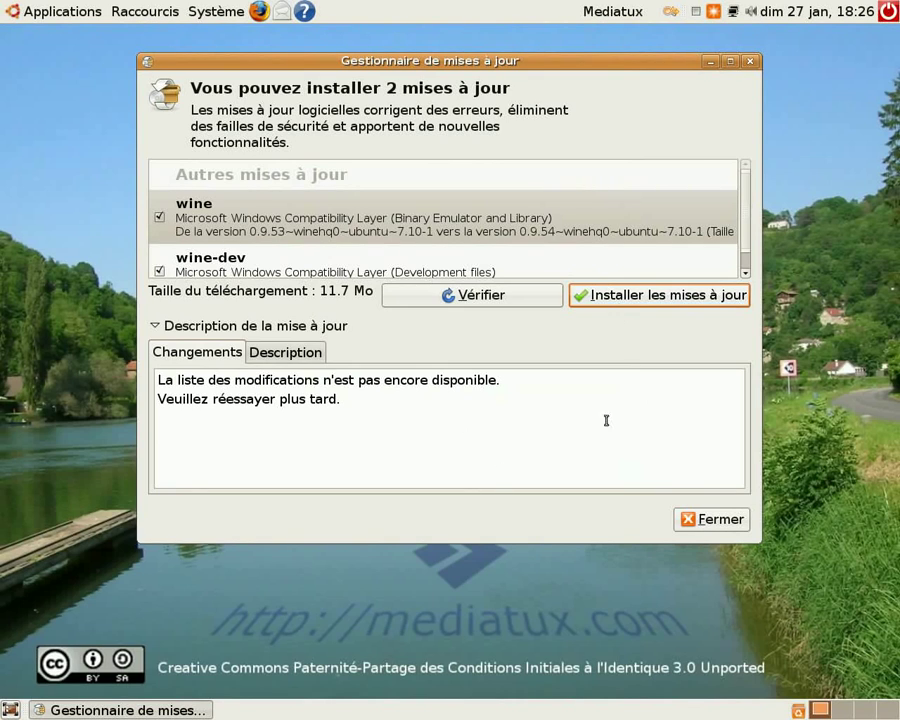
pyautogui.click(710, 530)
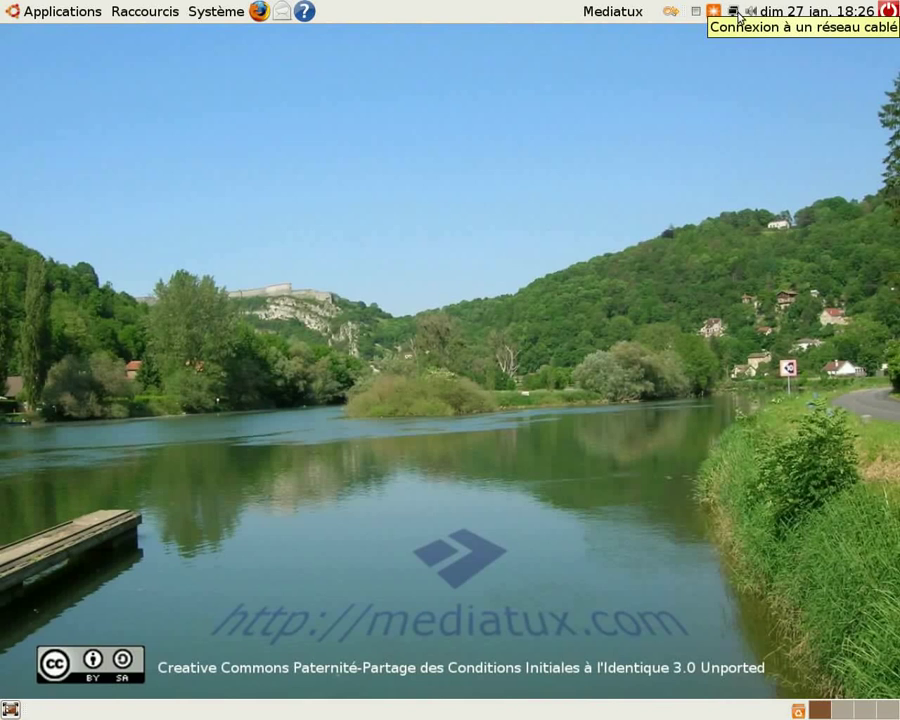
# Step: Switch the network connection to the wireless network mtux and back to Réseau câblé
pyautogui.click(735, 12)
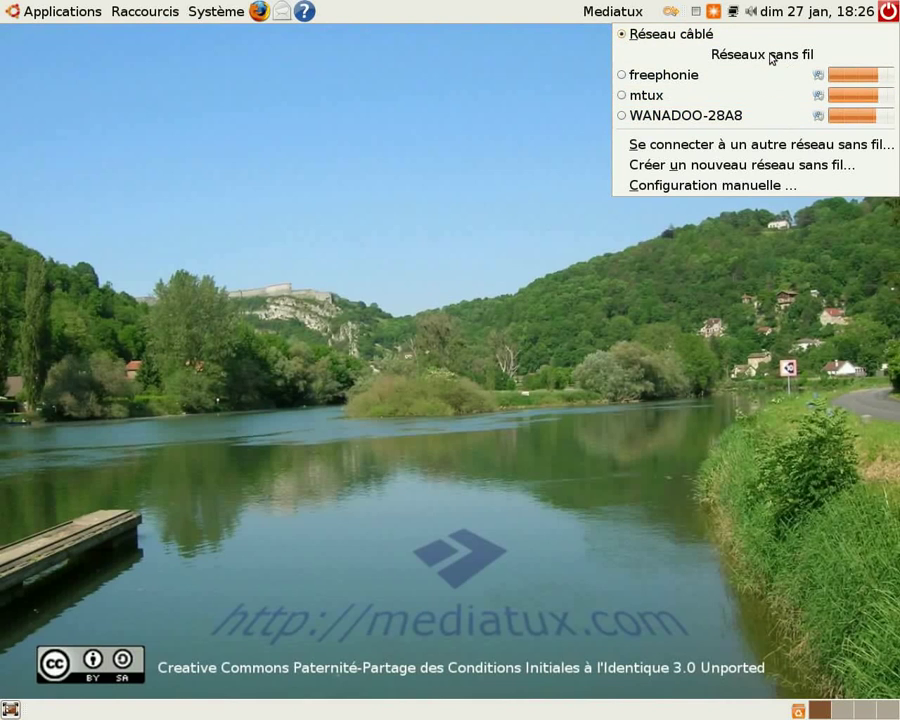
pyautogui.click(628, 96)
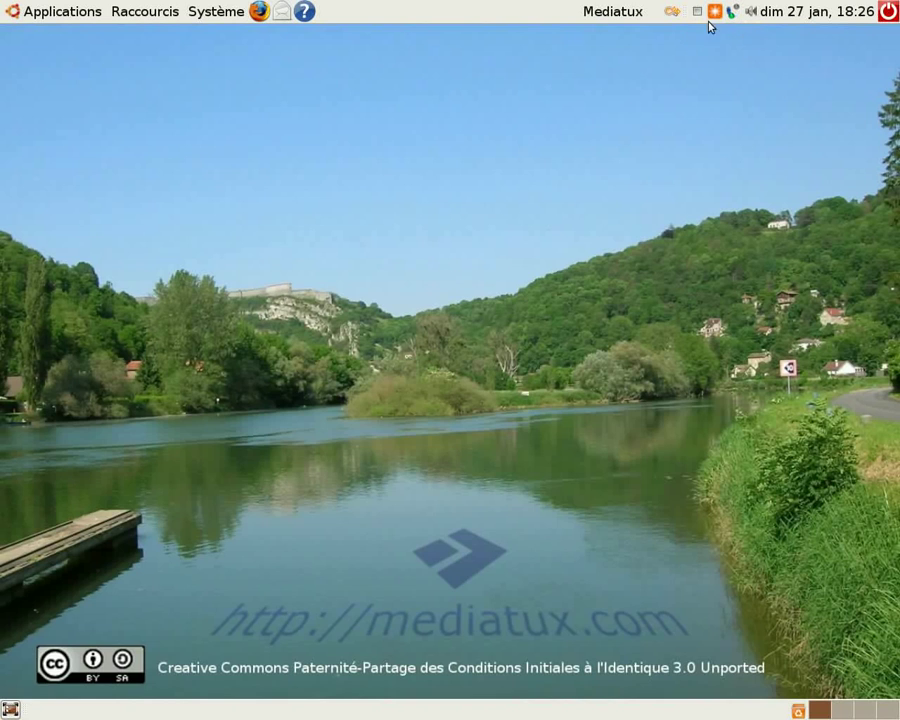
pyautogui.moveTo(740, 27)
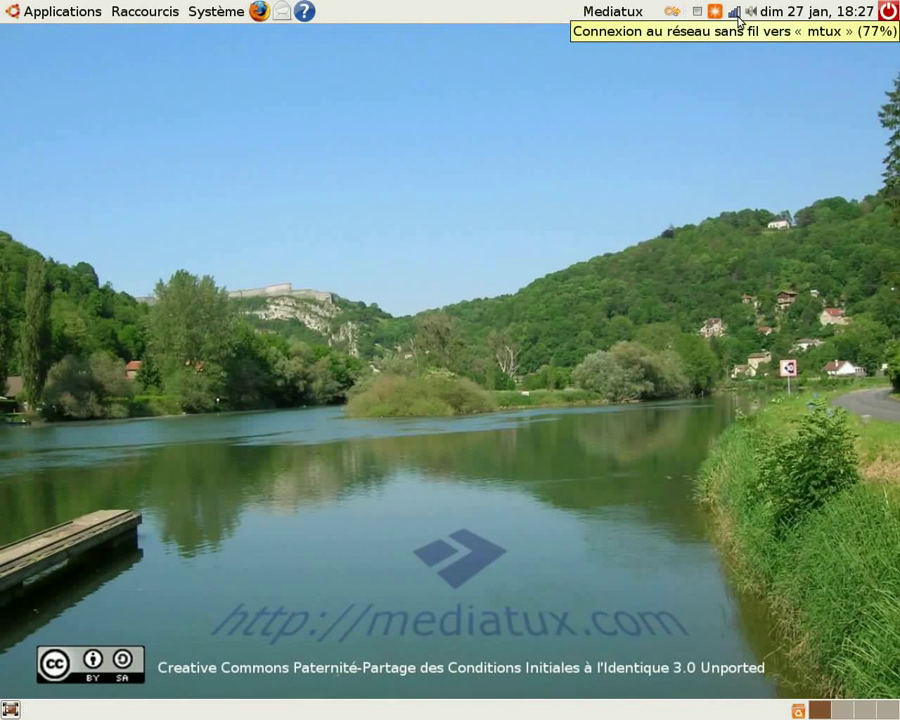
pyautogui.click(738, 20)
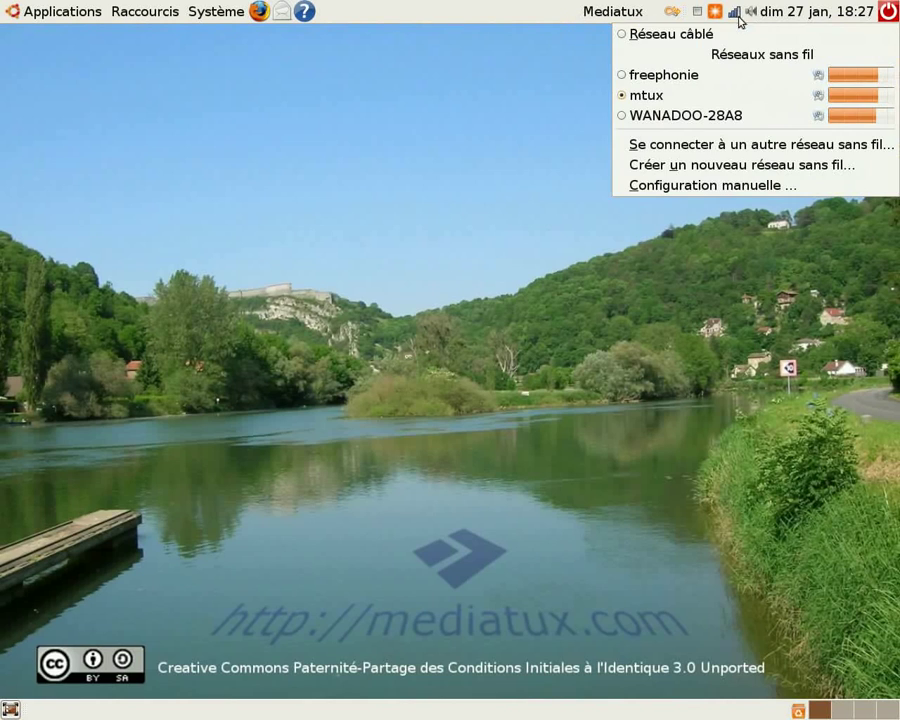
pyautogui.click(627, 38)
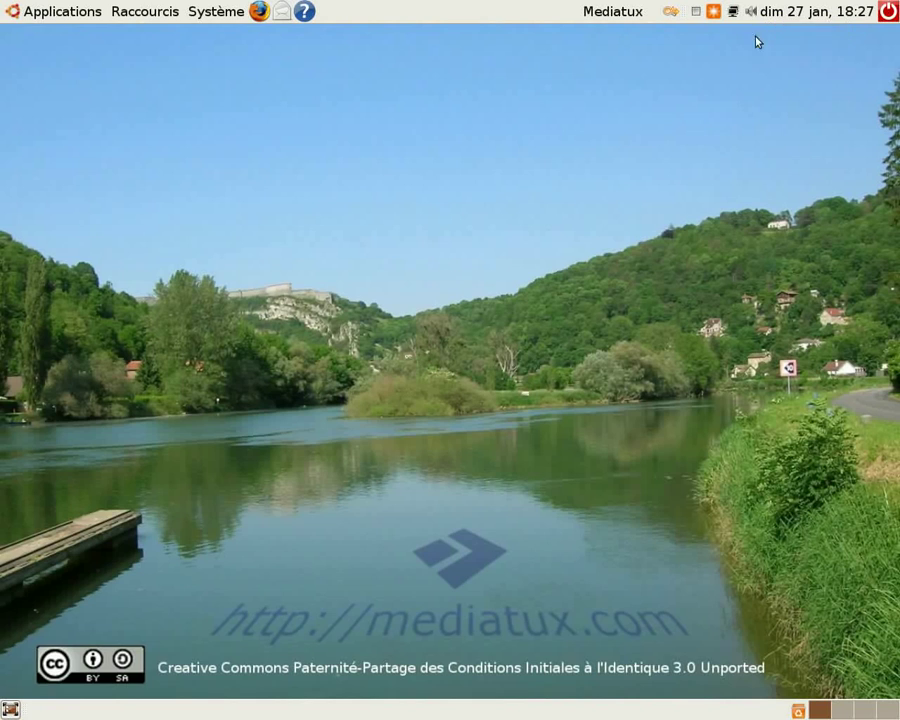
# Step: Adjust the sound volume slightly with the panel's volume control and close its slider
pyautogui.click(756, 14)
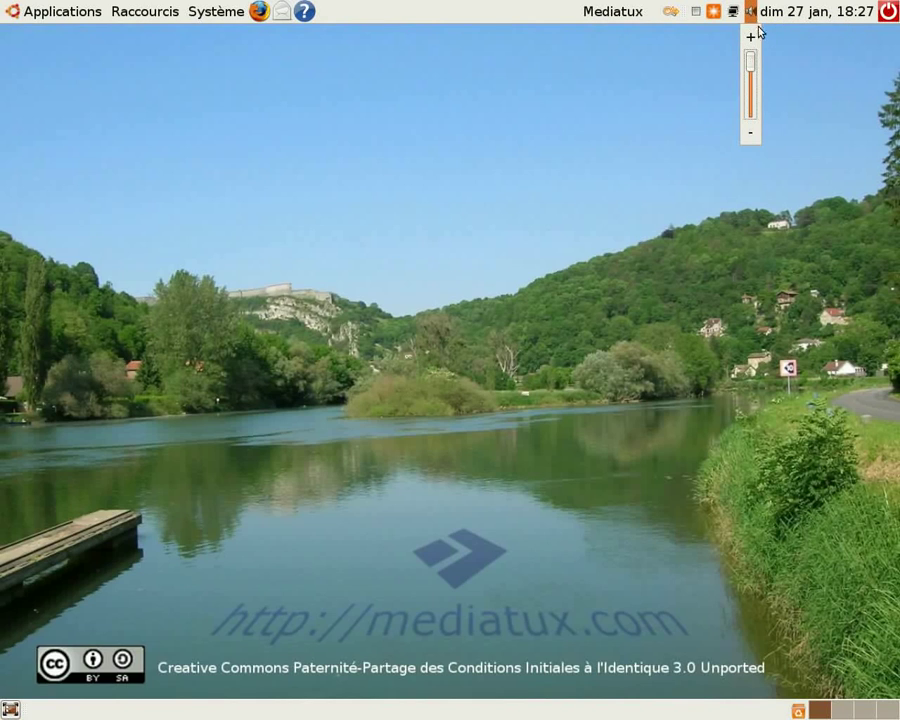
pyautogui.moveTo(751, 62)
pyautogui.mouseDown()
pyautogui.moveTo(757, 94)
pyautogui.moveTo(759, 60)
pyautogui.mouseUp()
pyautogui.click(773, 58)
# Step: Examine the Lecture, Enregistrement, Paramètres and Options pages of the full volume controller and close it
pyautogui.rightClick(755, 15)
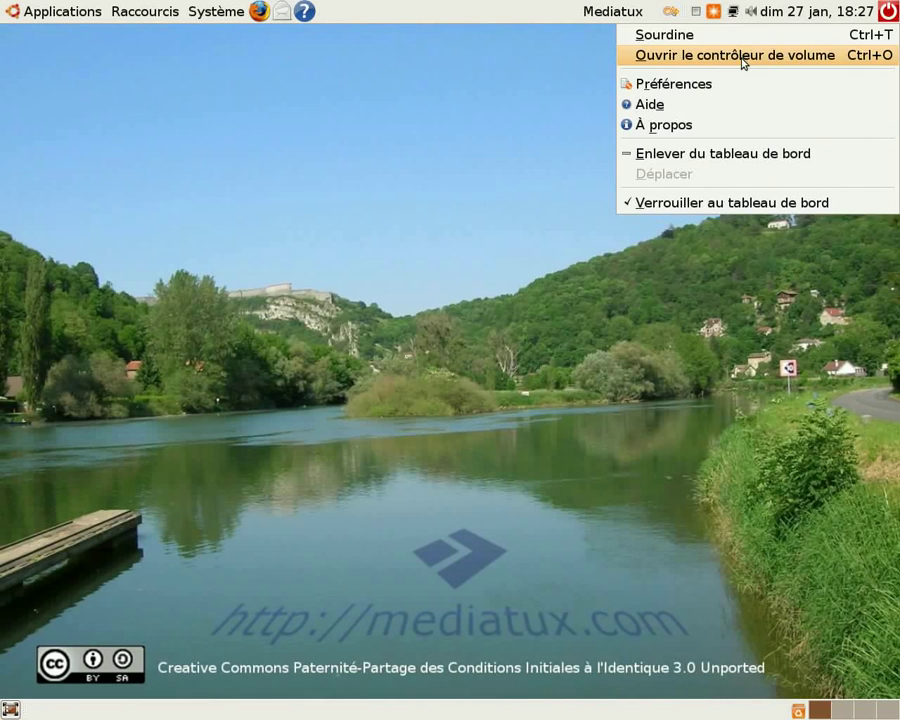
pyautogui.click(743, 63)
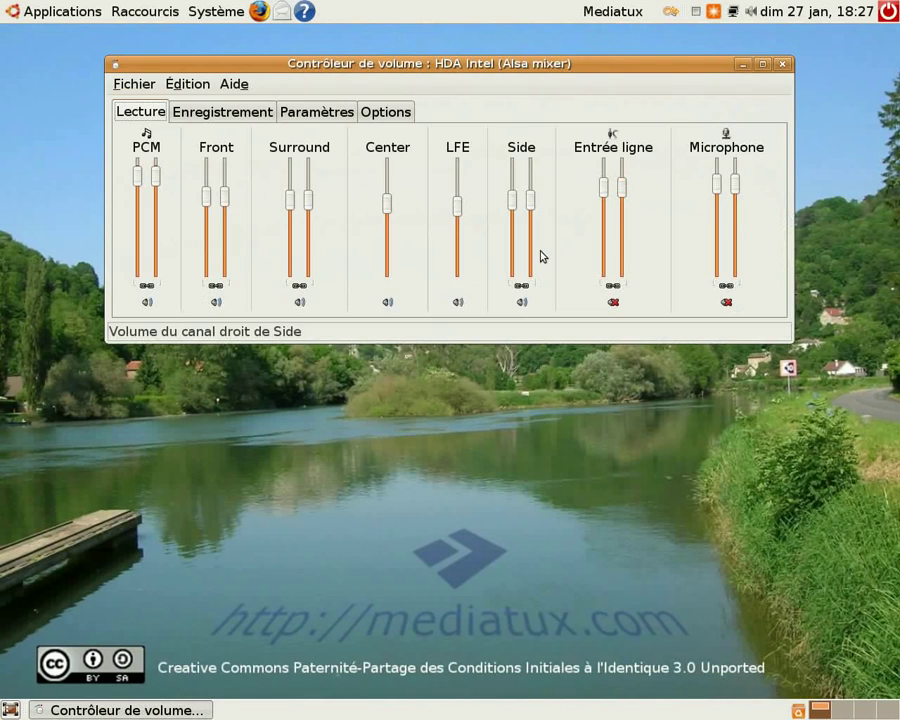
pyautogui.click(215, 112)
pyautogui.click(340, 113)
pyautogui.click(370, 112)
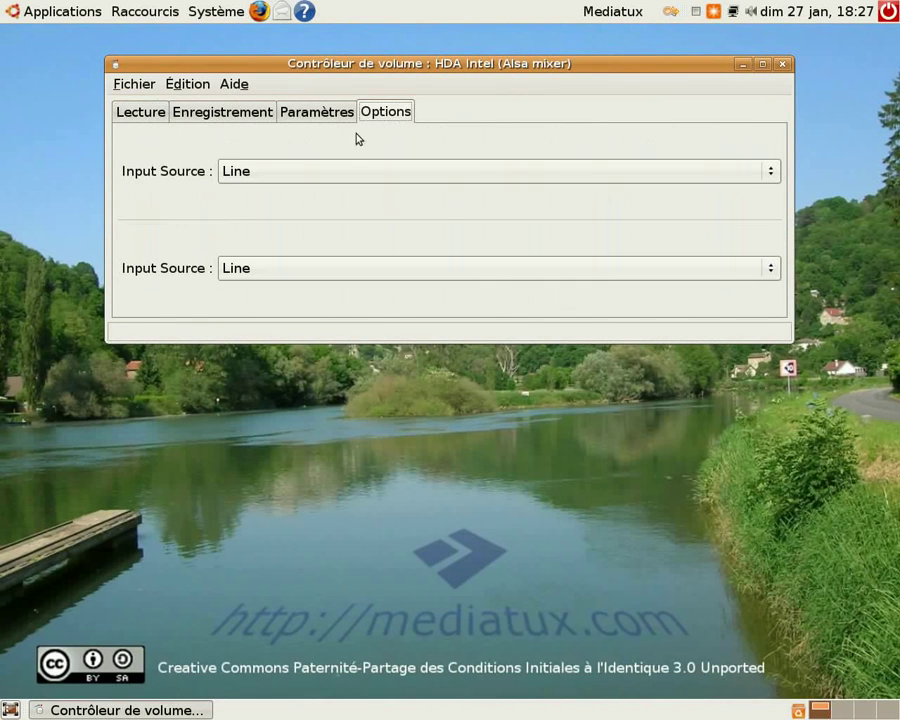
pyautogui.click(195, 115)
pyautogui.click(142, 115)
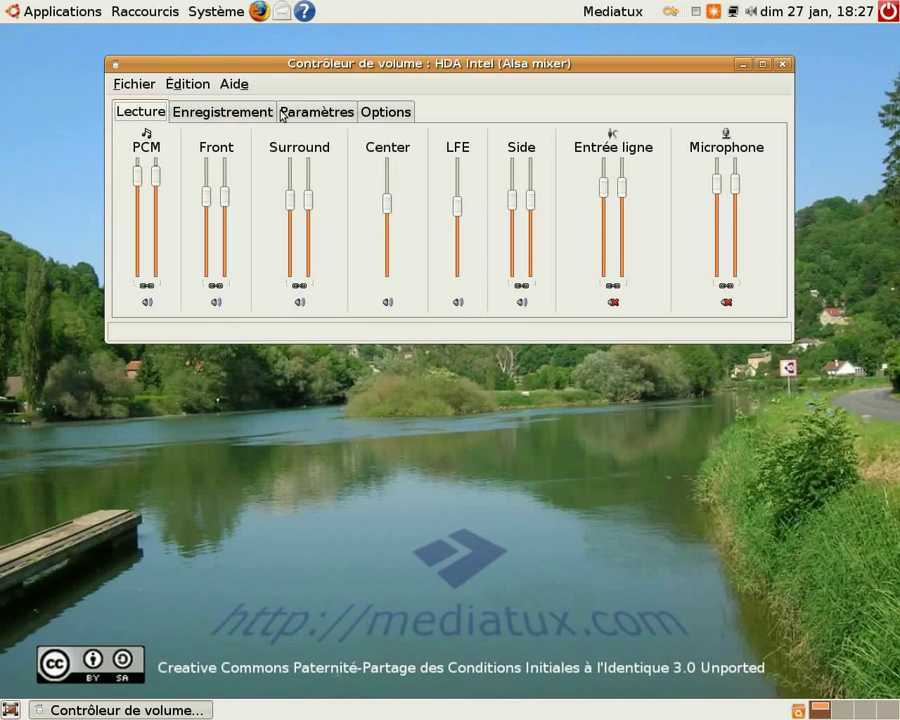
pyautogui.click(782, 65)
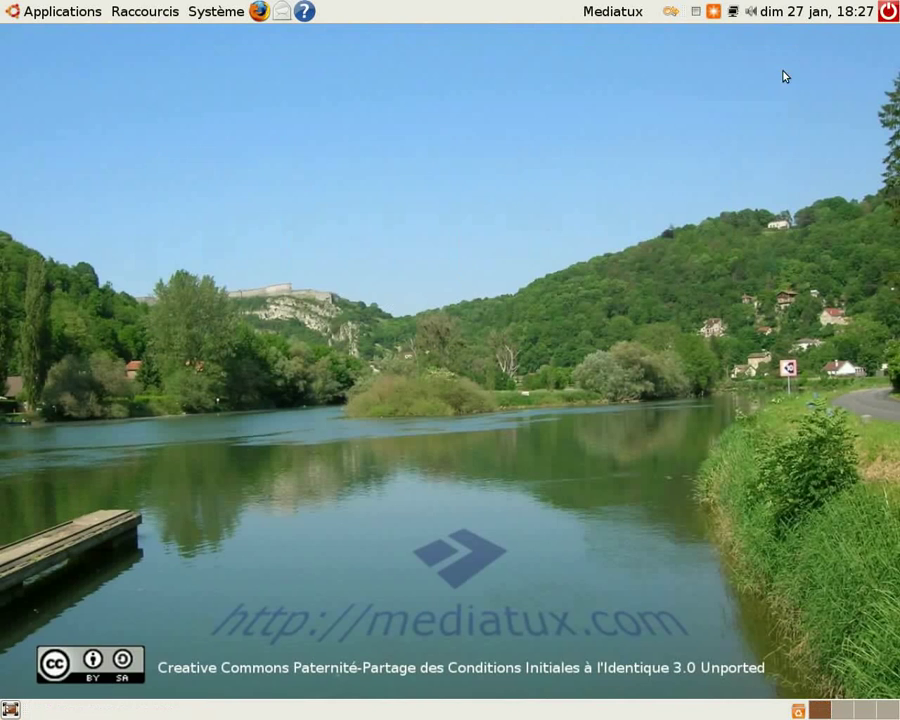
# Step: View the panel clock's monthly calendar and its available options, closing both without changing anything
pyautogui.click(796, 14)
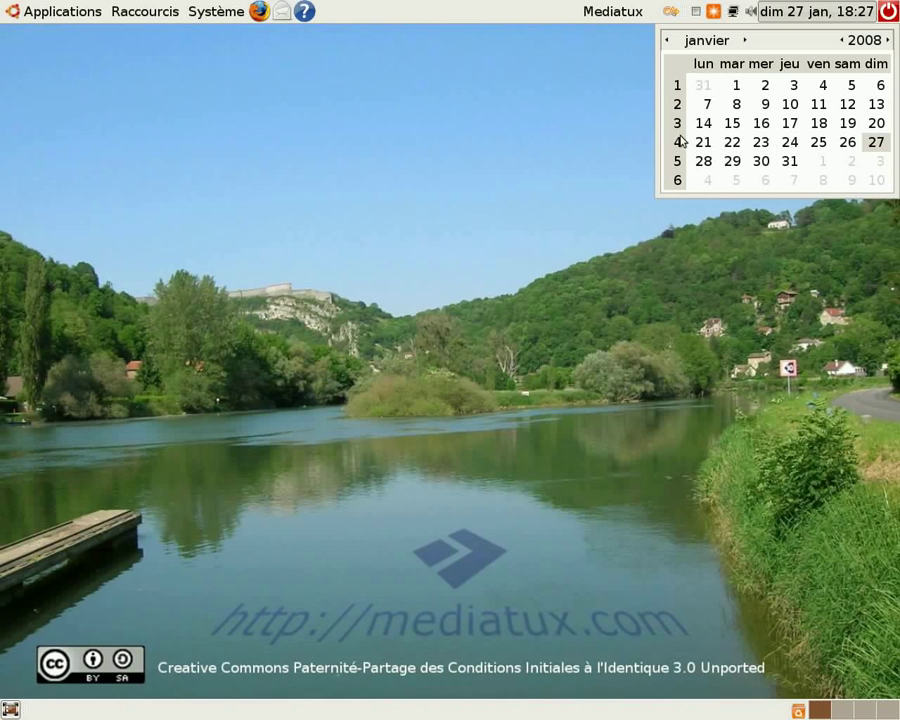
pyautogui.click(826, 18)
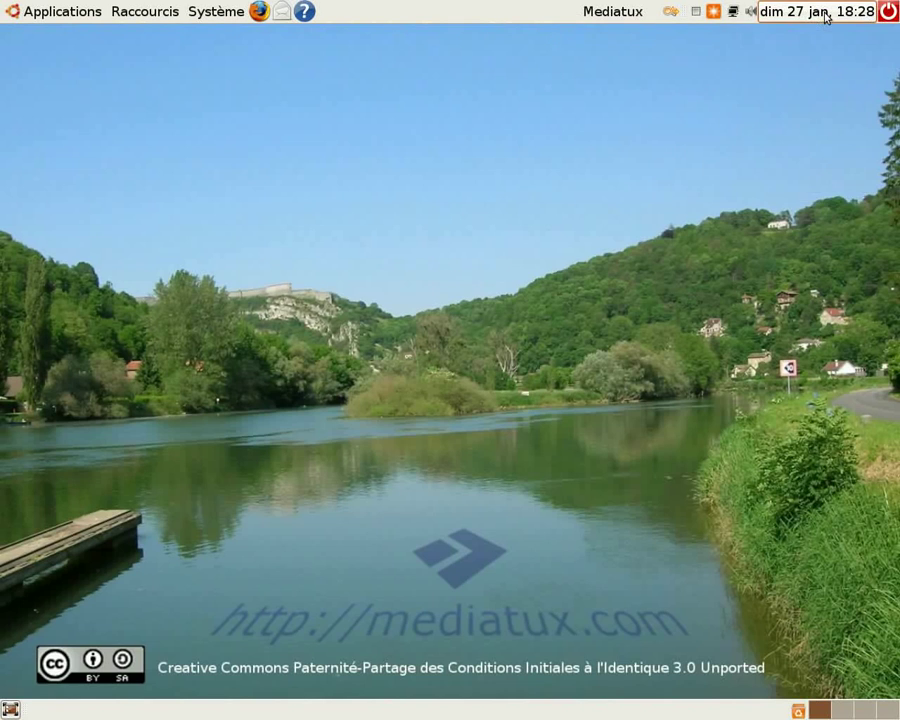
pyautogui.rightClick(838, 17)
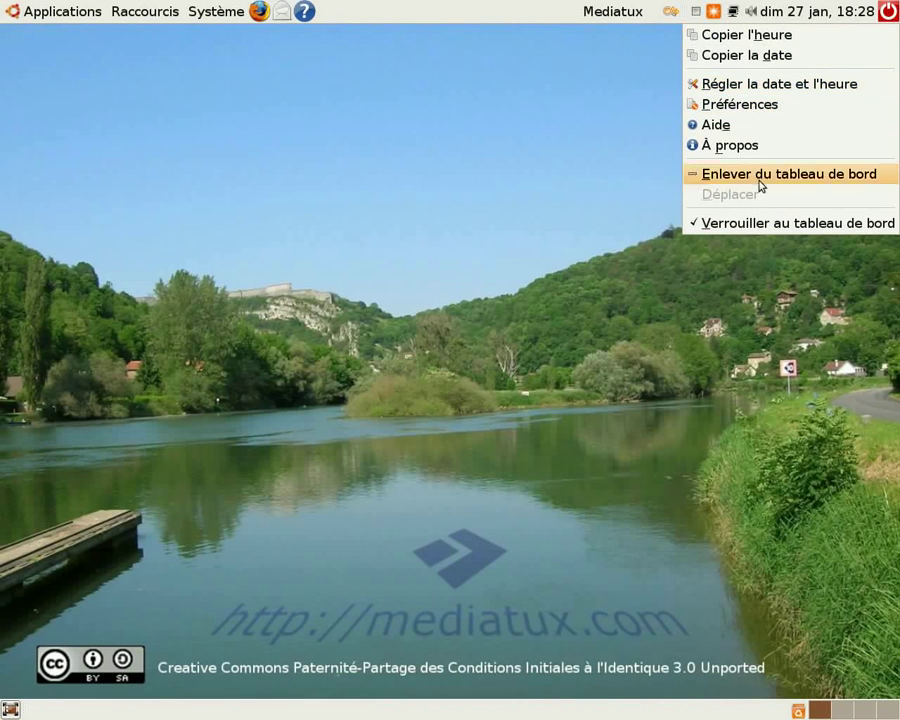
pyautogui.click(588, 147)
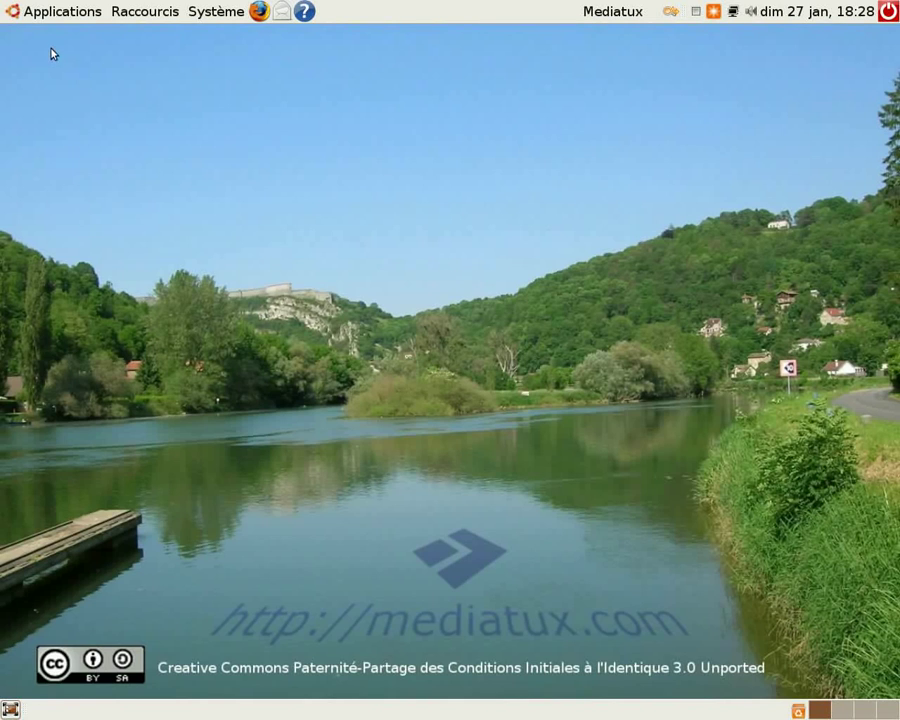
# Step: Launch Calculatrice from the Accessoires category
pyautogui.click(58, 12)
pyautogui.moveTo(90, 34)
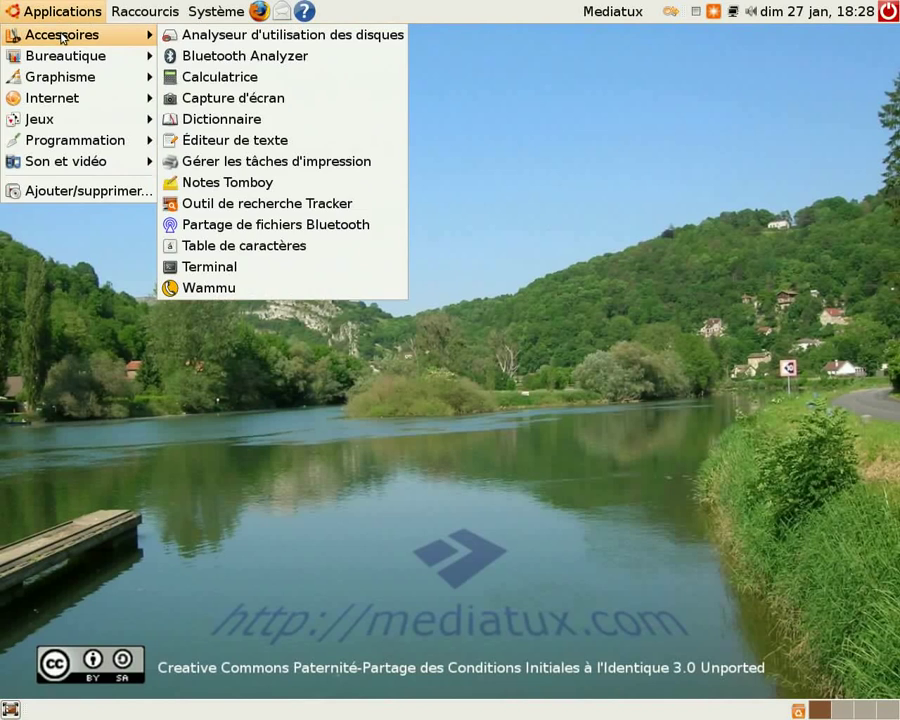
pyautogui.click(212, 80)
# Step: Open the mediatux personal folder in the file browser and move its window lower on the desktop
pyautogui.click(212, 12)
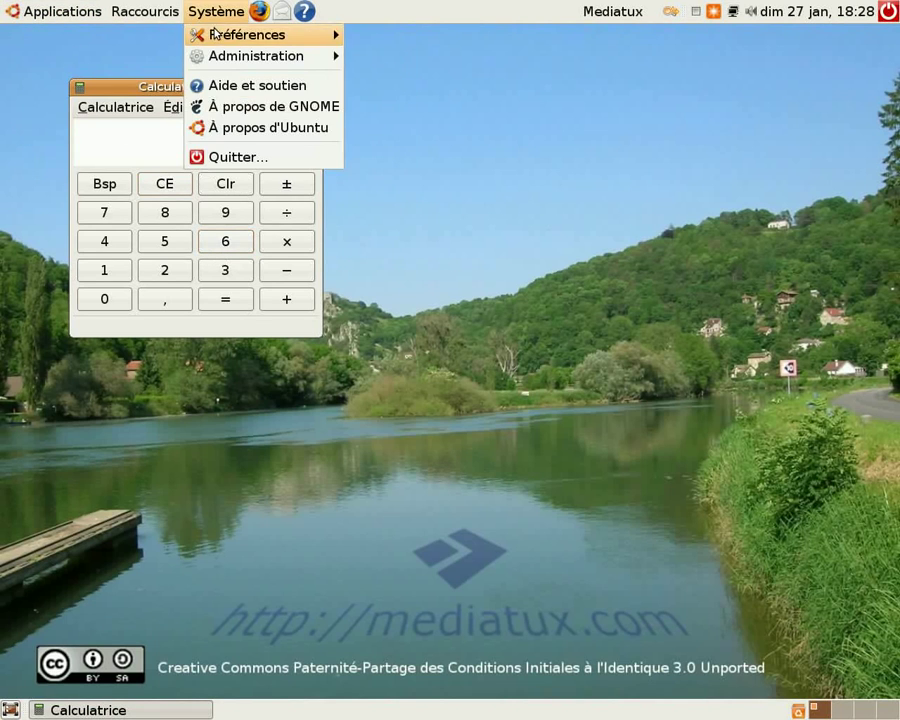
pyautogui.moveTo(145, 12)
pyautogui.click(145, 34)
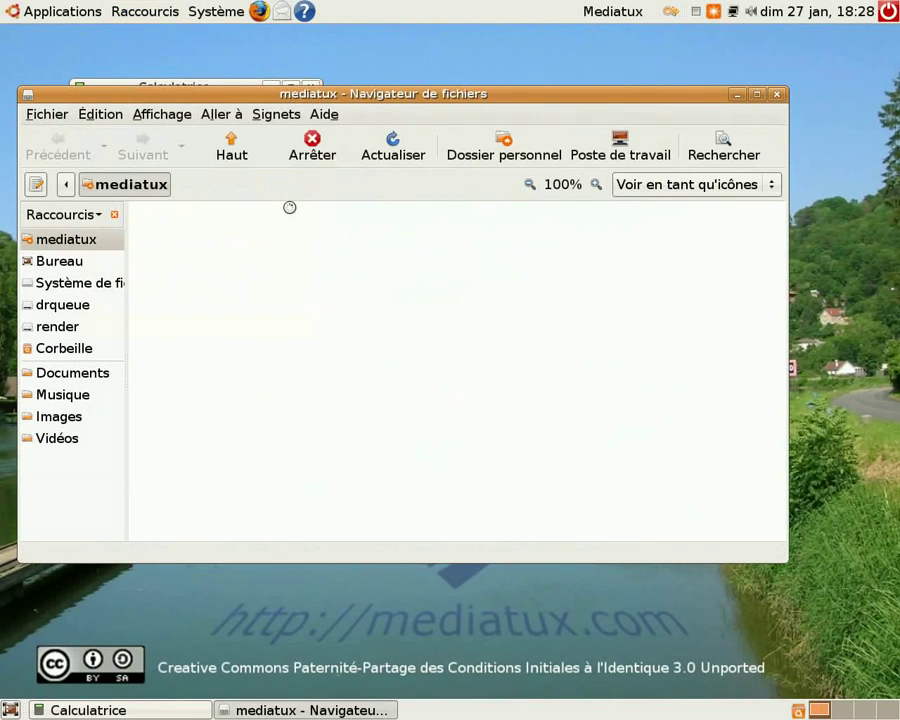
pyautogui.moveTo(301, 92); pyautogui.dragTo(302, 191)
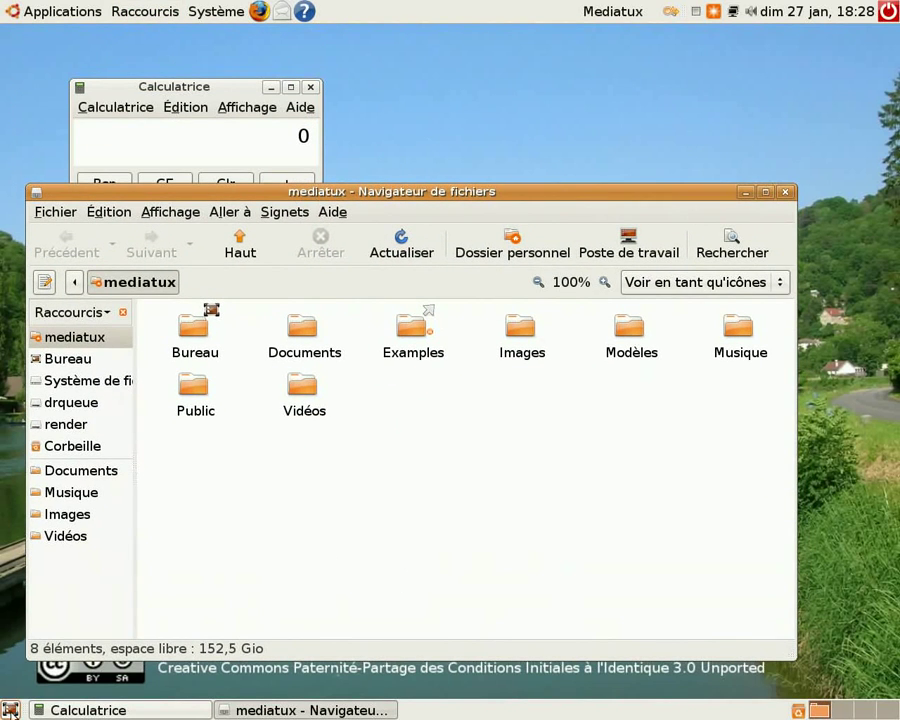
# Step: Hide all windows to show the desktop, and restore the Calculatrice and file browser windows
pyautogui.hotkey('ctrl', 'alt', 'd')
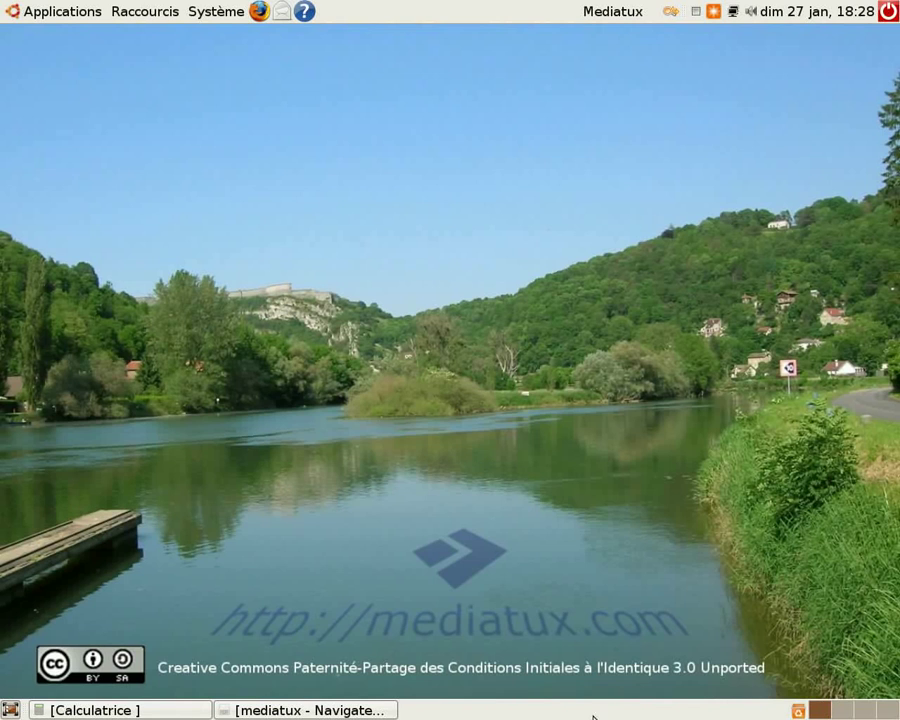
pyautogui.click(110, 710)
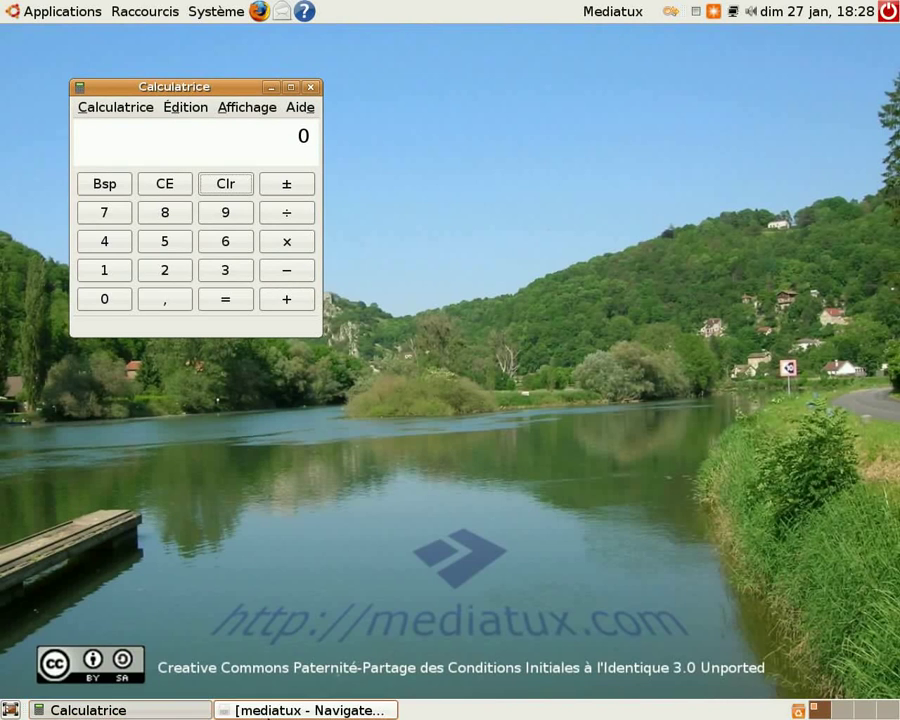
pyautogui.click(305, 710)
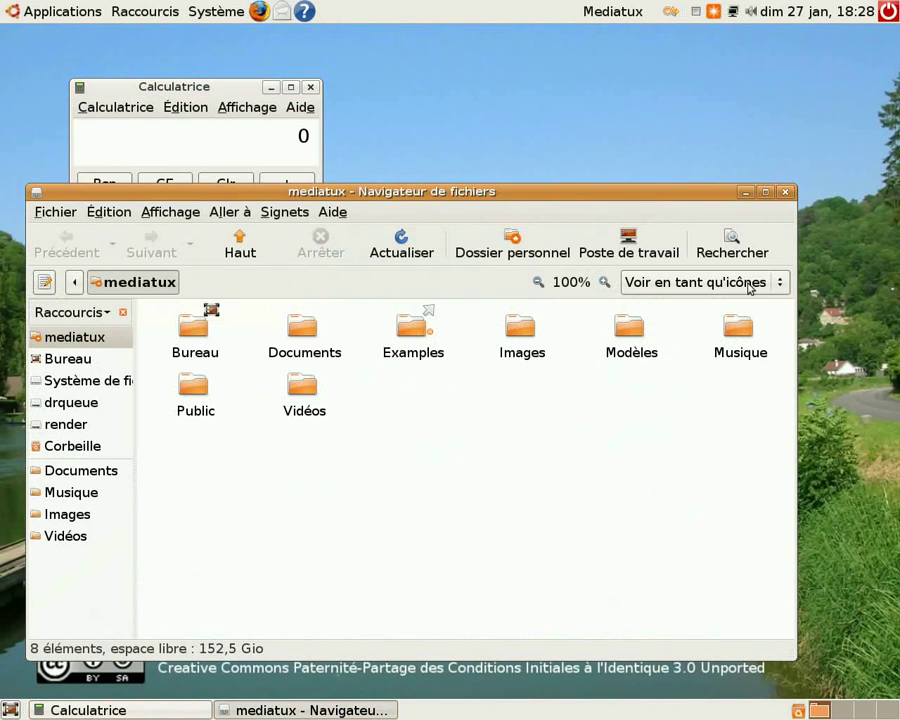
# Step: View the items that can be added to the bottom panel, closing the list without adding anything
pyautogui.rightClick(492, 716)
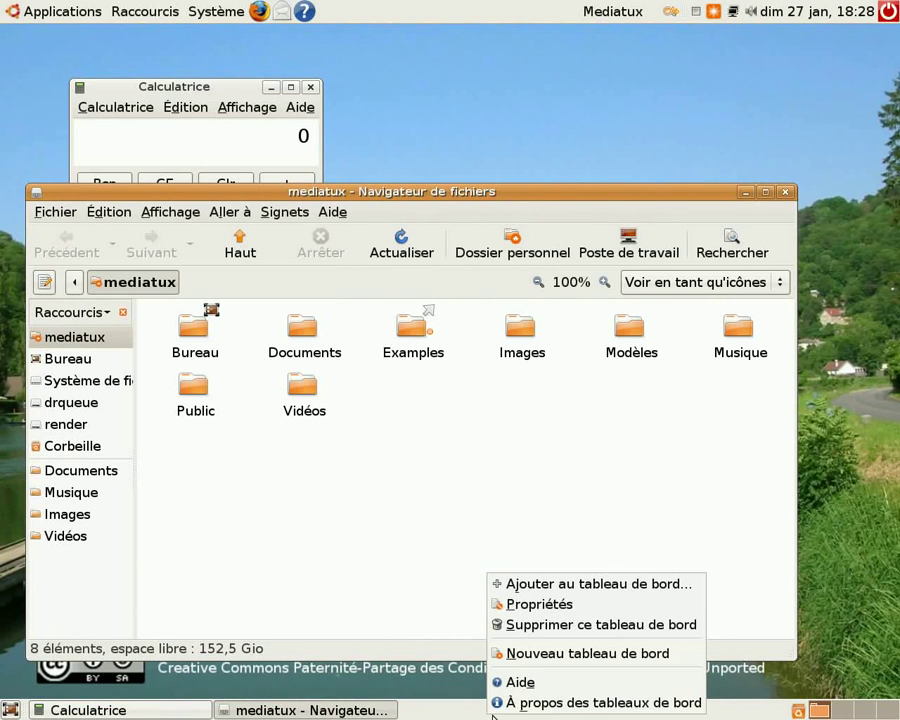
pyautogui.click(535, 589)
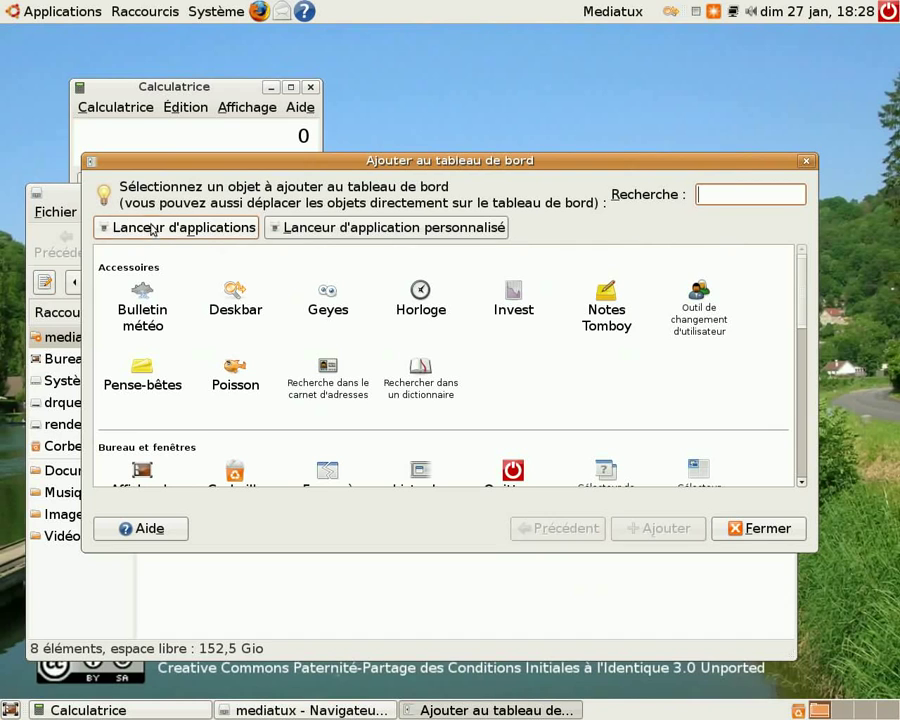
pyautogui.click(783, 533)
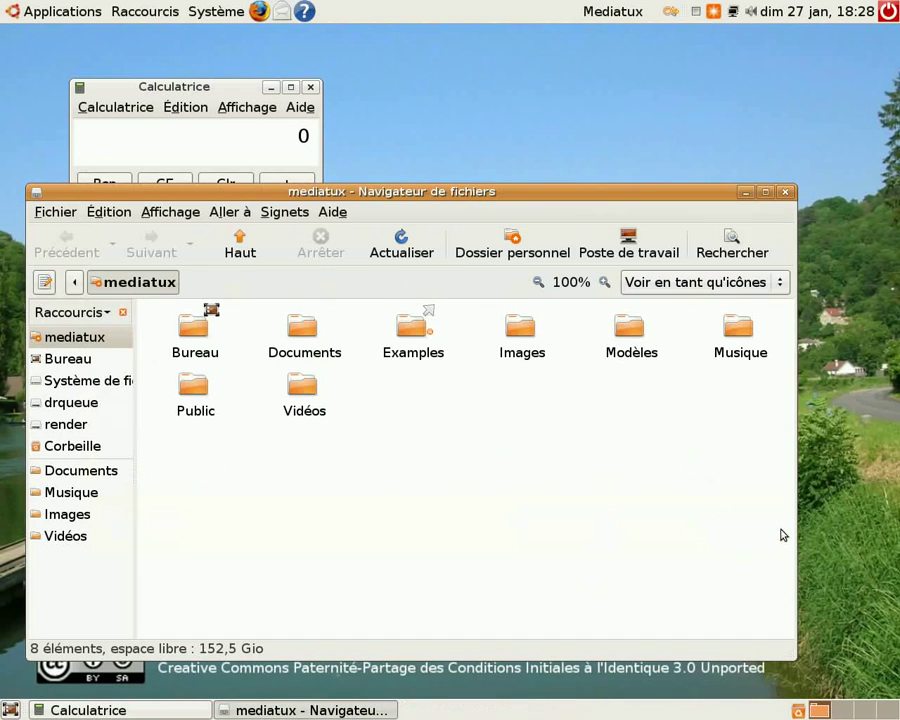
# Step: Close the mediatux folder window, view the Corbeille contents, and close the remaining Calculatrice and Corbeille windows
pyautogui.click(786, 193)
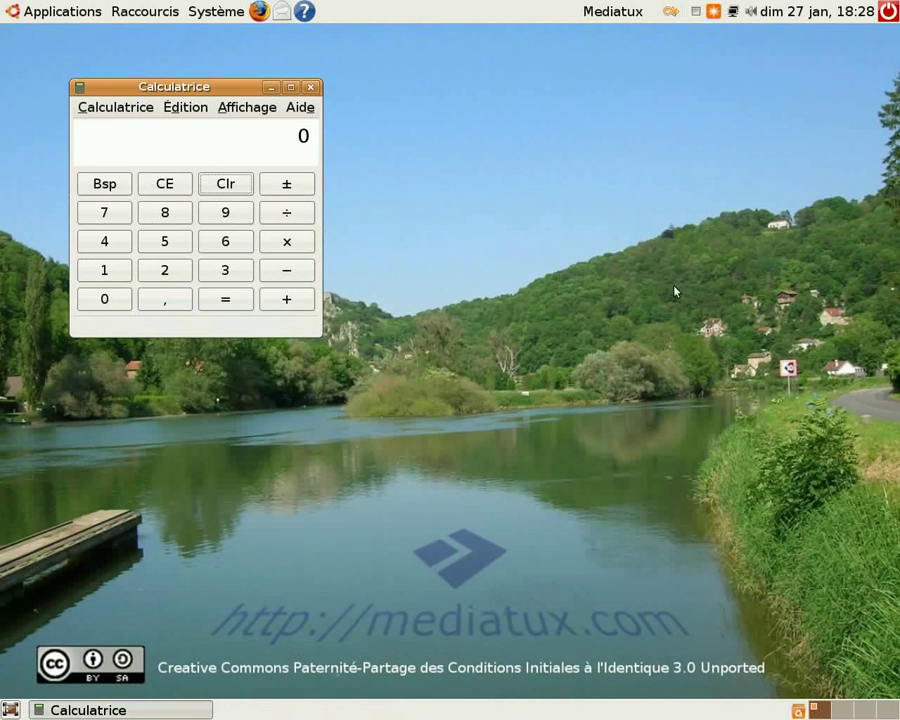
pyautogui.click(805, 712)
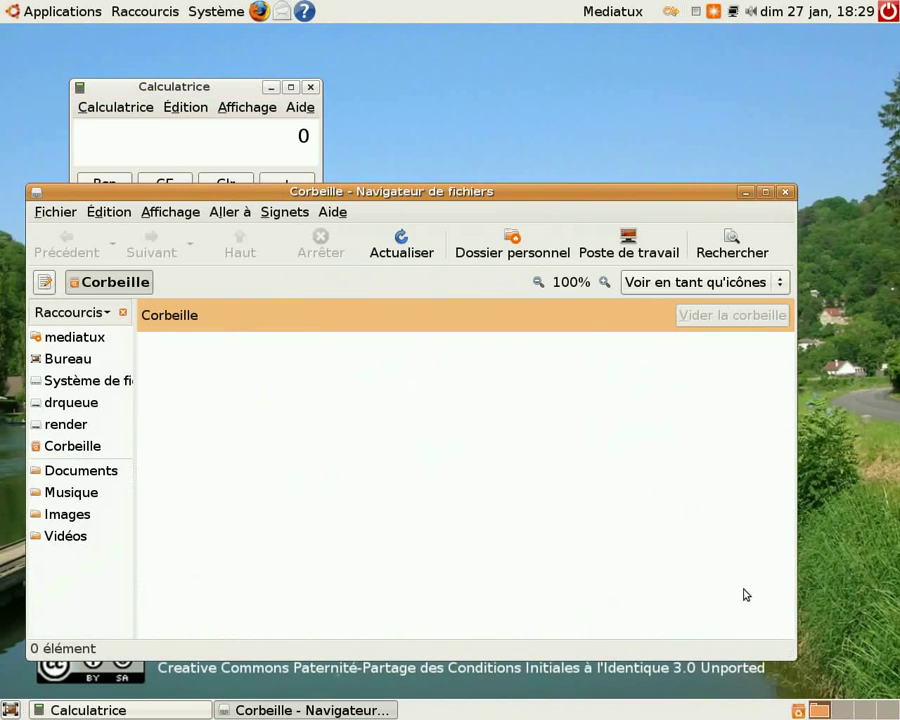
pyautogui.click(310, 87)
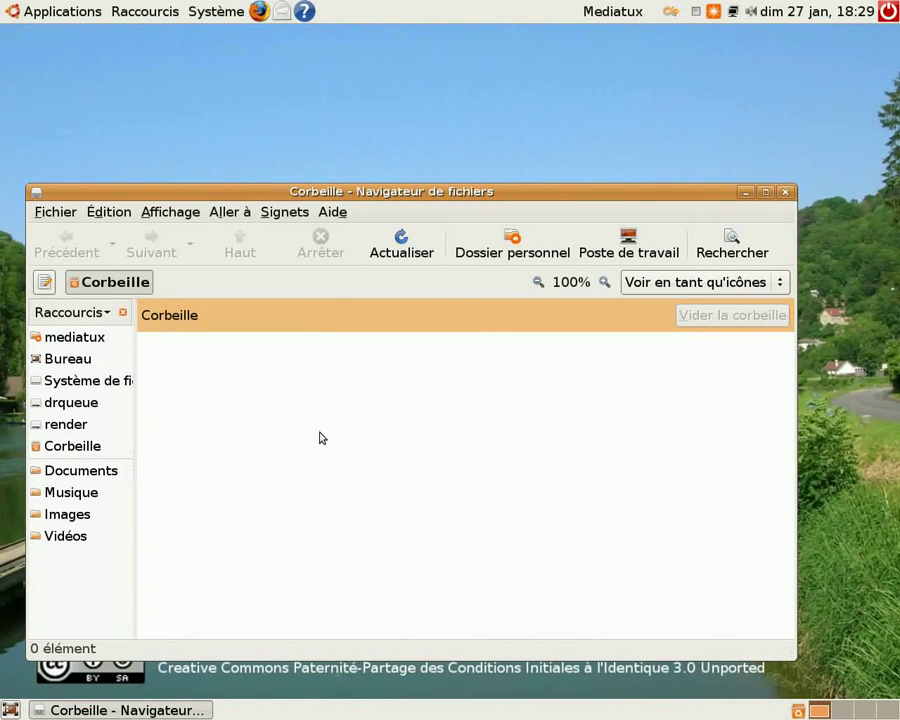
pyautogui.click(786, 192)
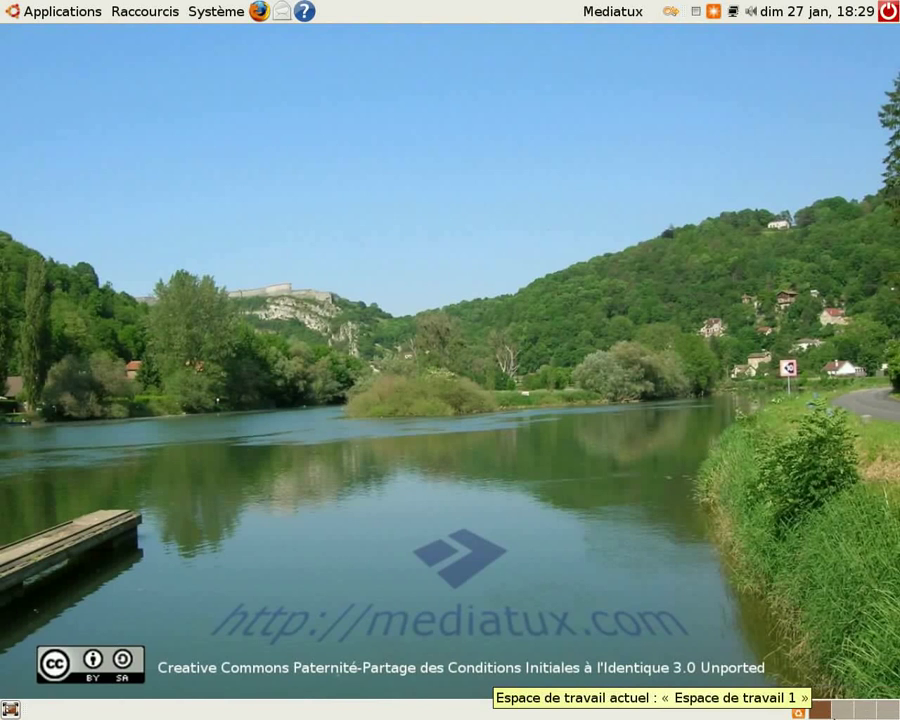
# Step: Launch Calculatrice from the Accessoires category and move its window toward the centre of the desktop
pyautogui.click(45, 12)
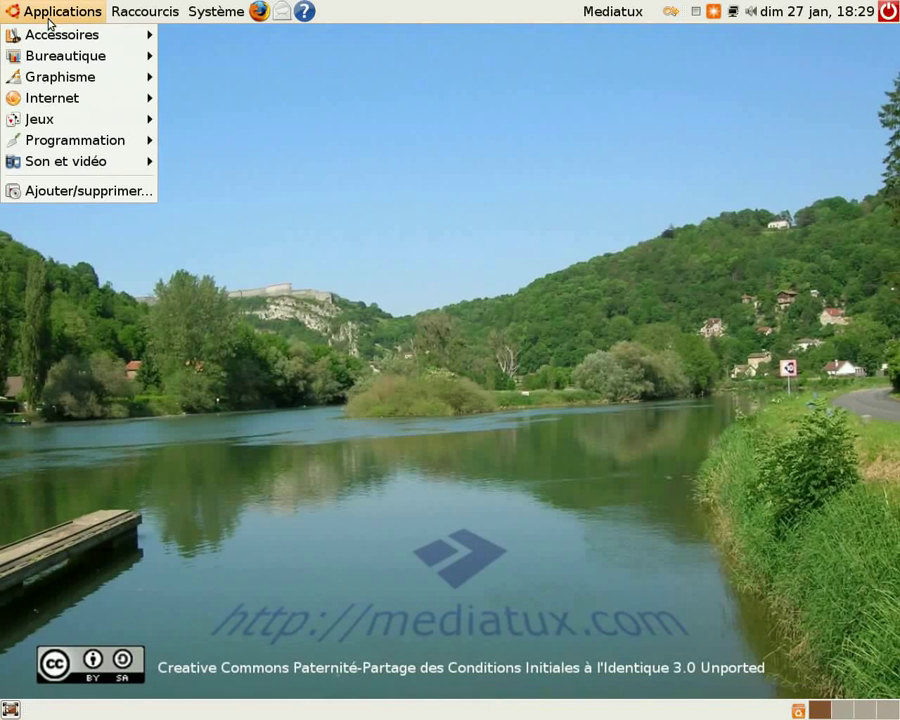
pyautogui.moveTo(52, 40)
pyautogui.click(218, 77)
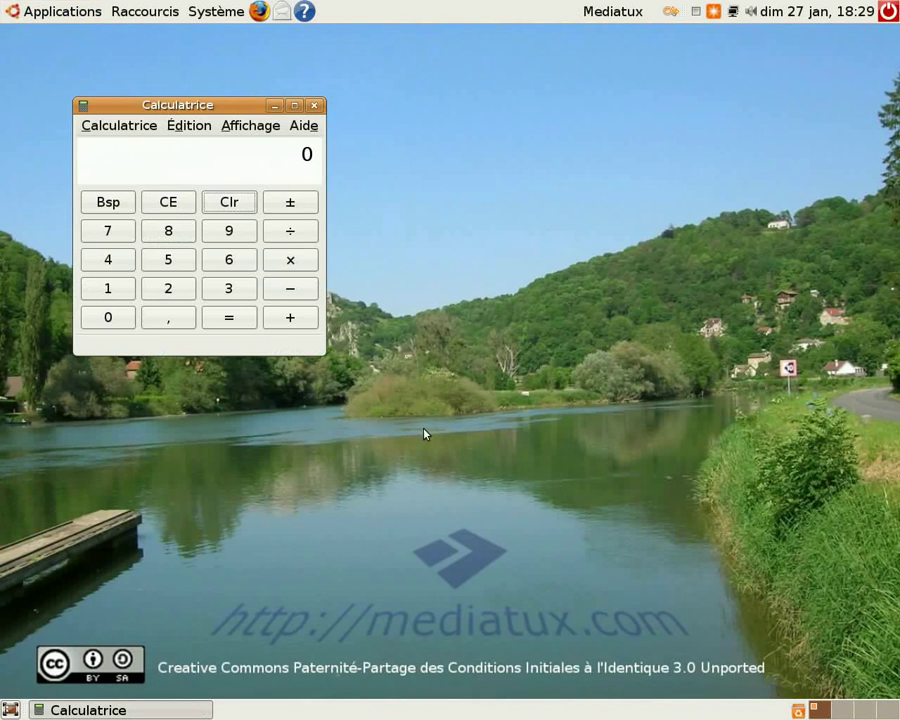
pyautogui.moveTo(222, 114); pyautogui.dragTo(562, 146)
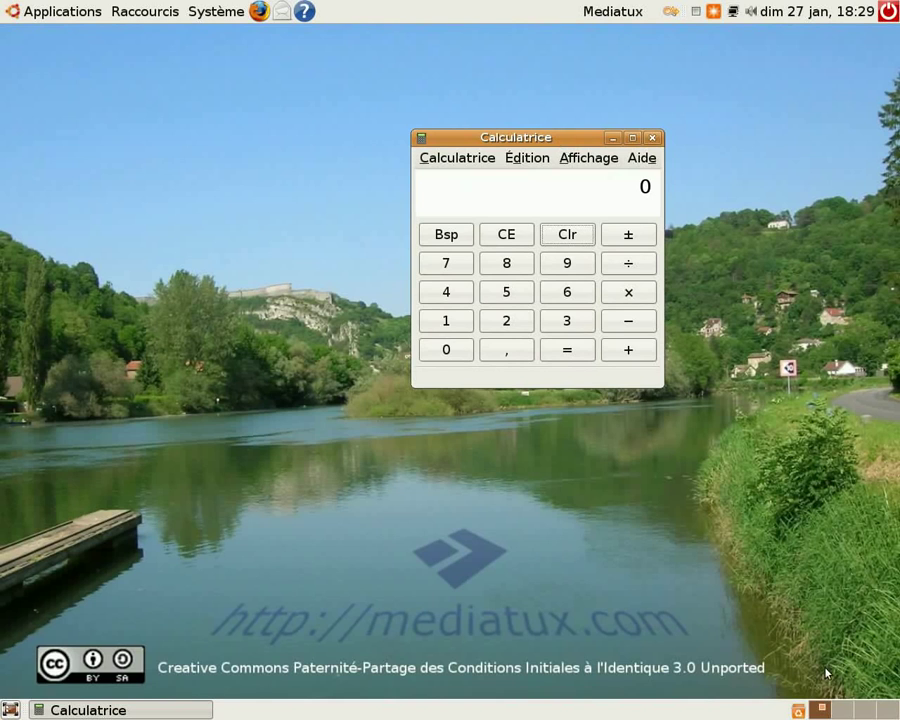
# Step: Switch through workspaces 2, 3 and 4 and view the workspace switcher preferences, closing them without changes
pyautogui.click(842, 710)
pyautogui.click(862, 711)
pyautogui.click(882, 711)
pyautogui.rightClick(866, 713)
pyautogui.click(786, 495)
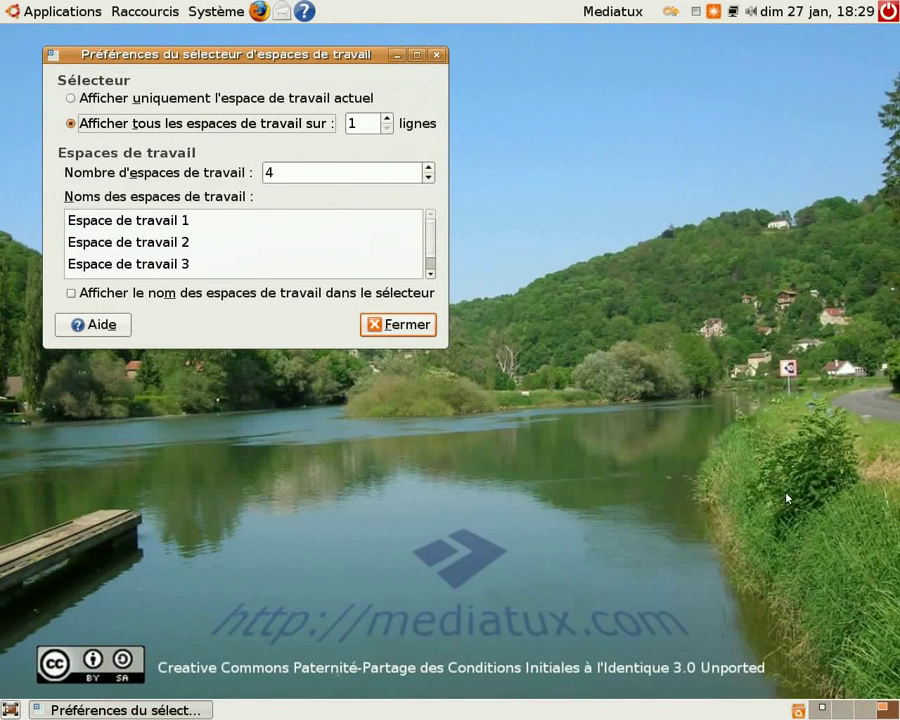
pyautogui.click(392, 330)
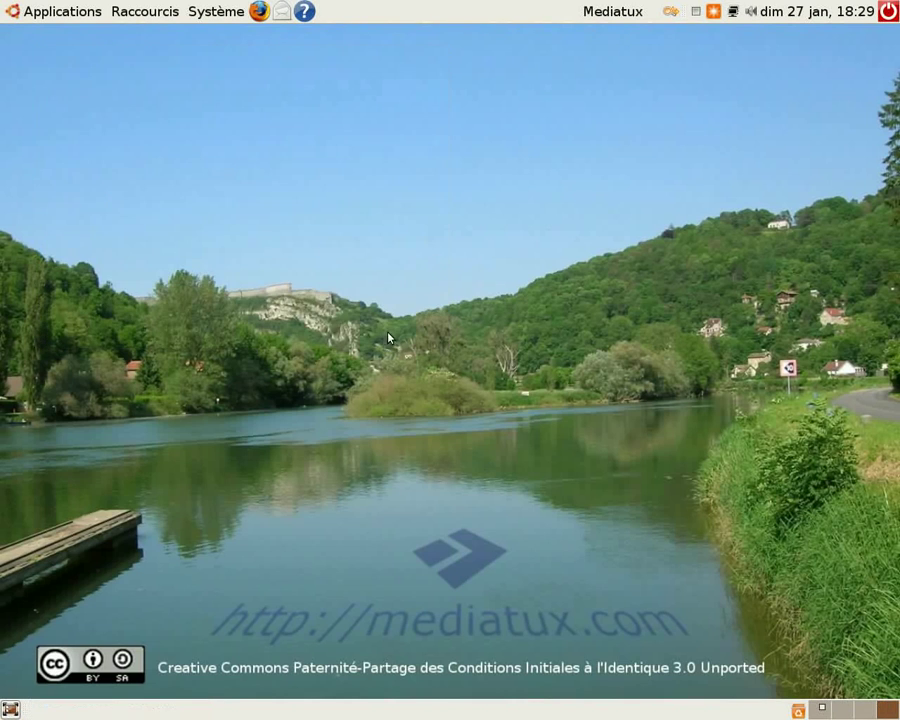
# Step: Return to Espace de travail 1 and move the Calculatrice window higher on the desktop
pyautogui.click(826, 715)
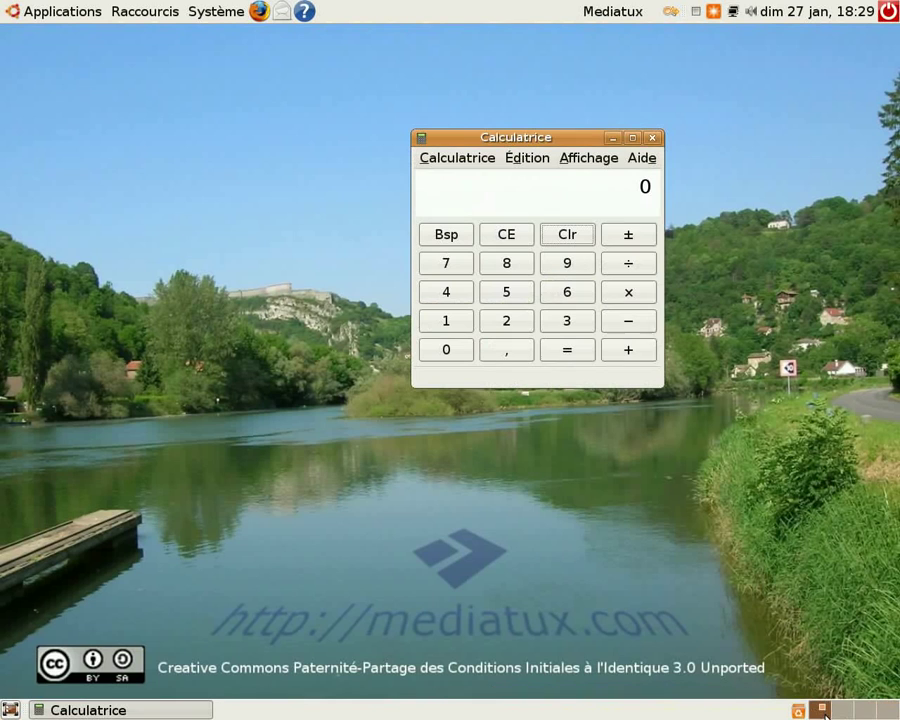
pyautogui.moveTo(528, 135); pyautogui.dragTo(519, 58)
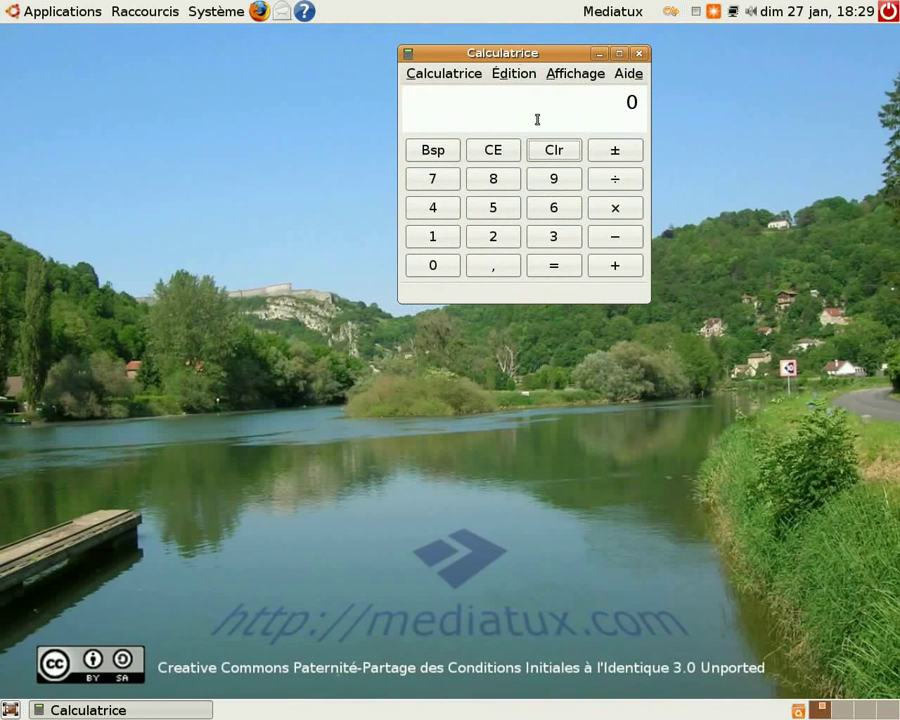
# Step: Switch to Espace de travail 2 and open the mediatux personal folder there
pyautogui.click(843, 710)
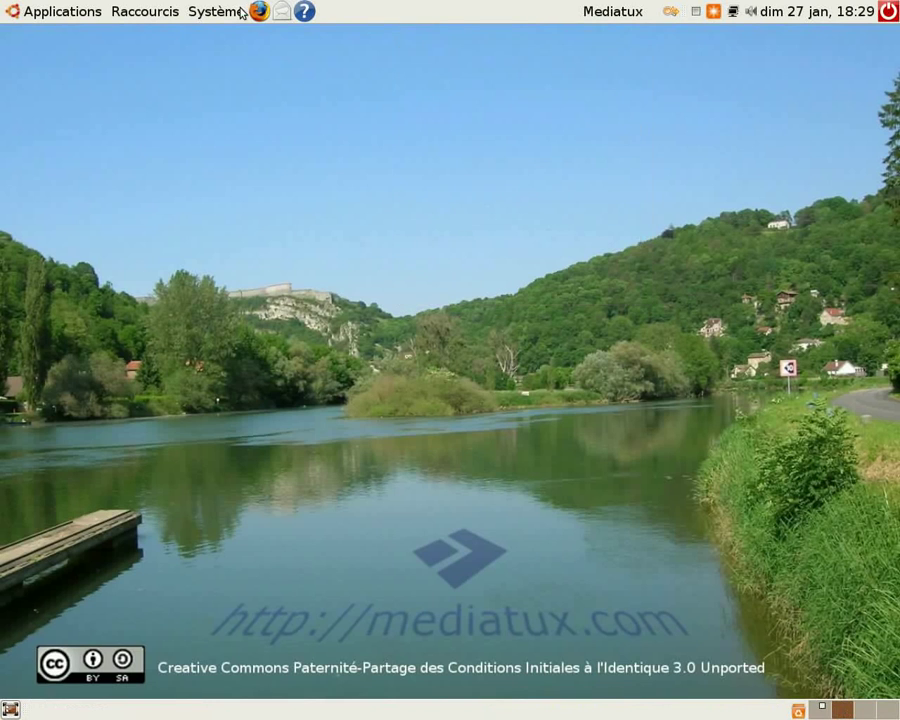
pyautogui.click(135, 11)
pyautogui.click(122, 34)
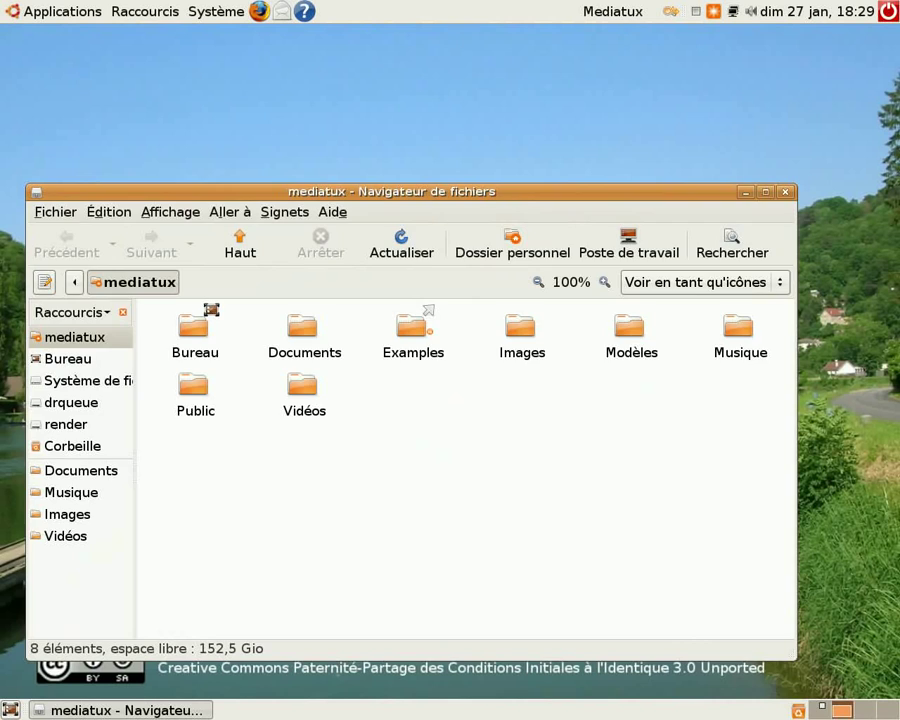
# Step: Alternate between workspaces 1 and 2 to compare their open windows, finishing on Espace de travail 1
pyautogui.click(822, 710)
pyautogui.click(844, 712)
pyautogui.click(822, 711)
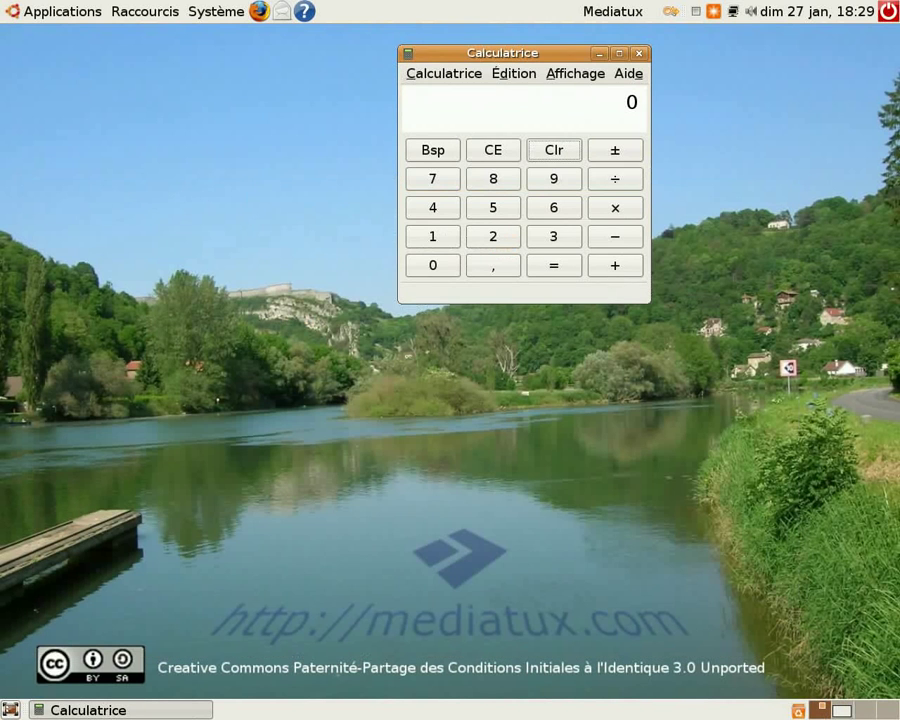
# Step: Move the Calculatrice window to the workspace on the right and switch to Espace de travail 2
pyautogui.rightClick(440, 55)
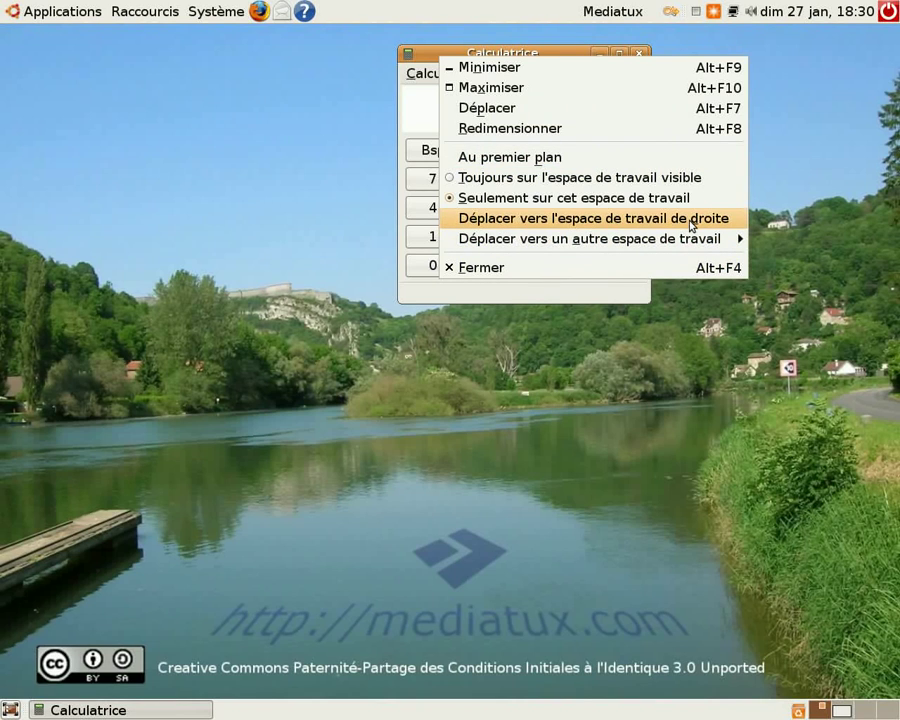
pyautogui.click(690, 225)
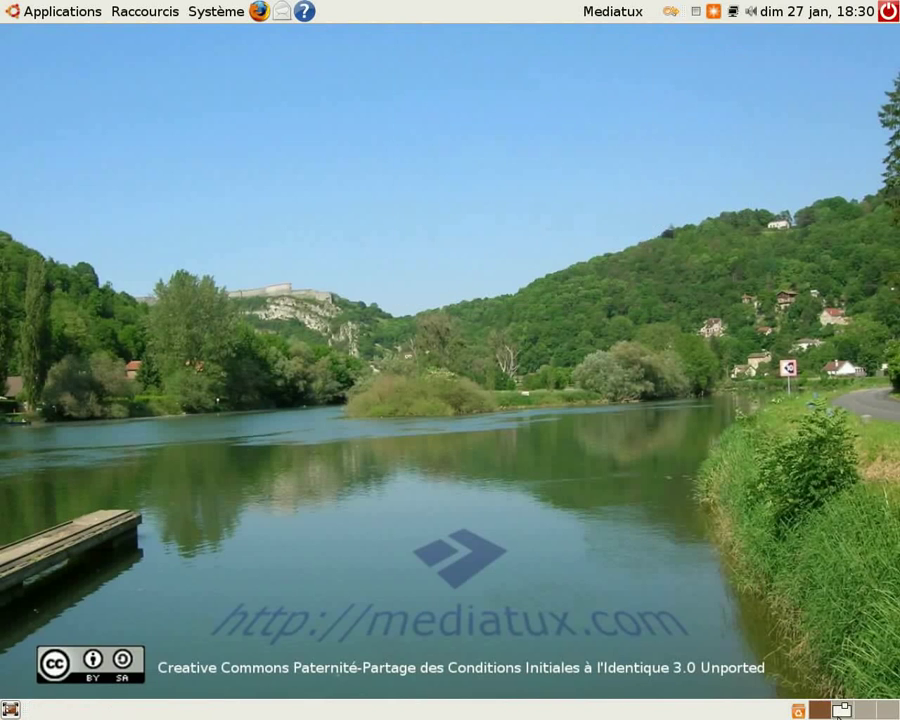
pyautogui.click(843, 711)
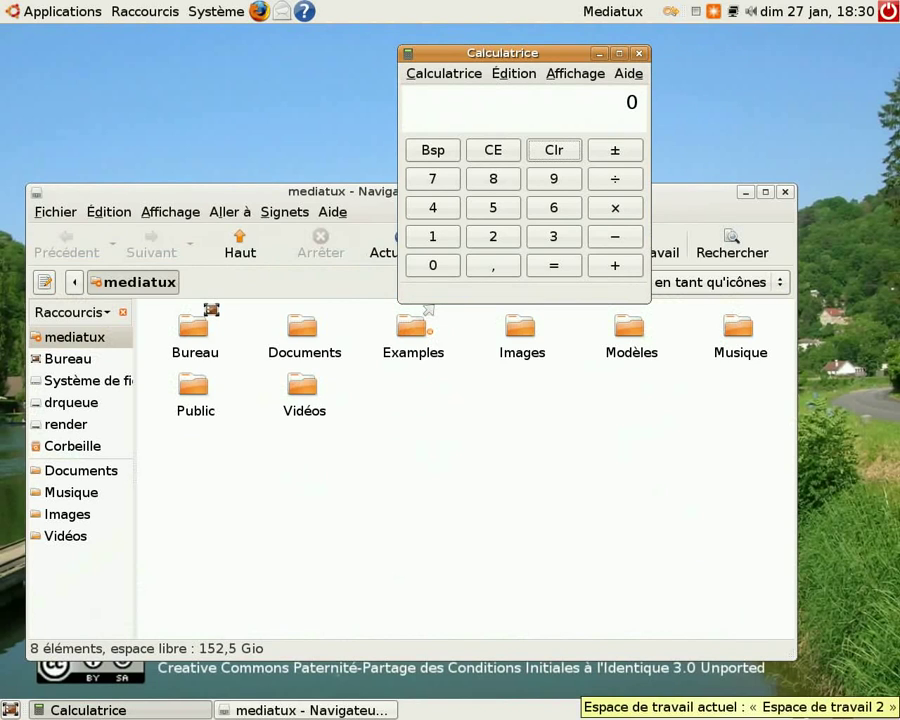
# Step: Close the mediatux file browser and Calculatrice windows on Espace de travail 2
pyautogui.click(785, 191)
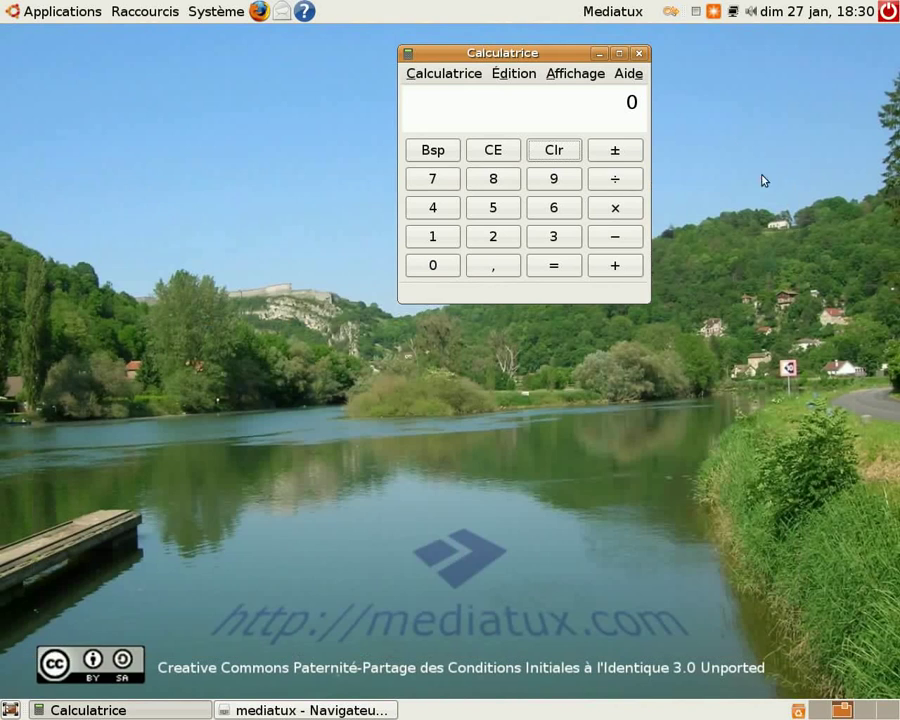
pyautogui.click(638, 53)
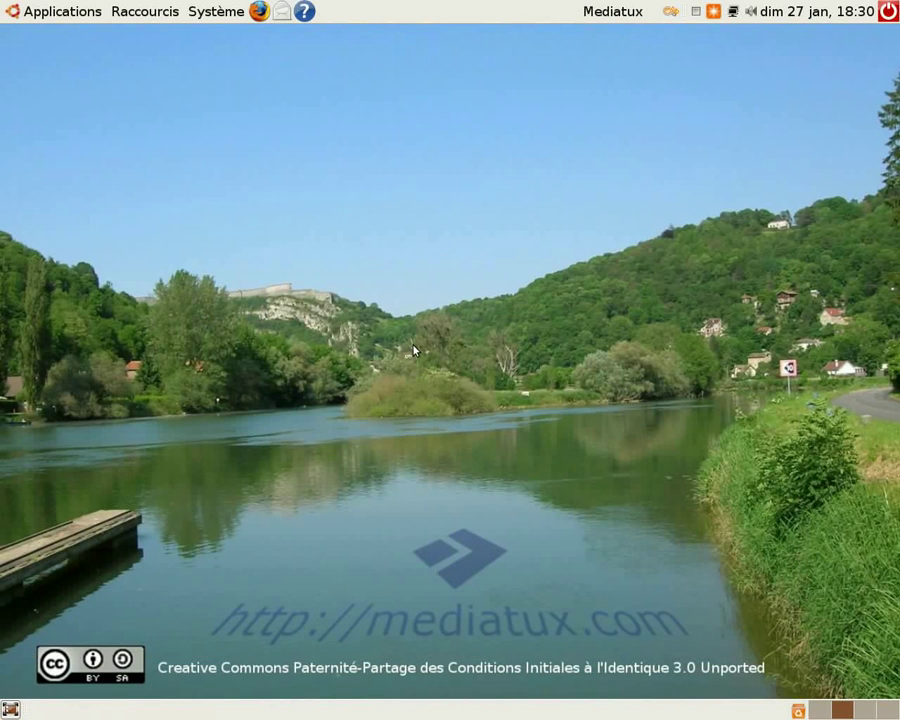